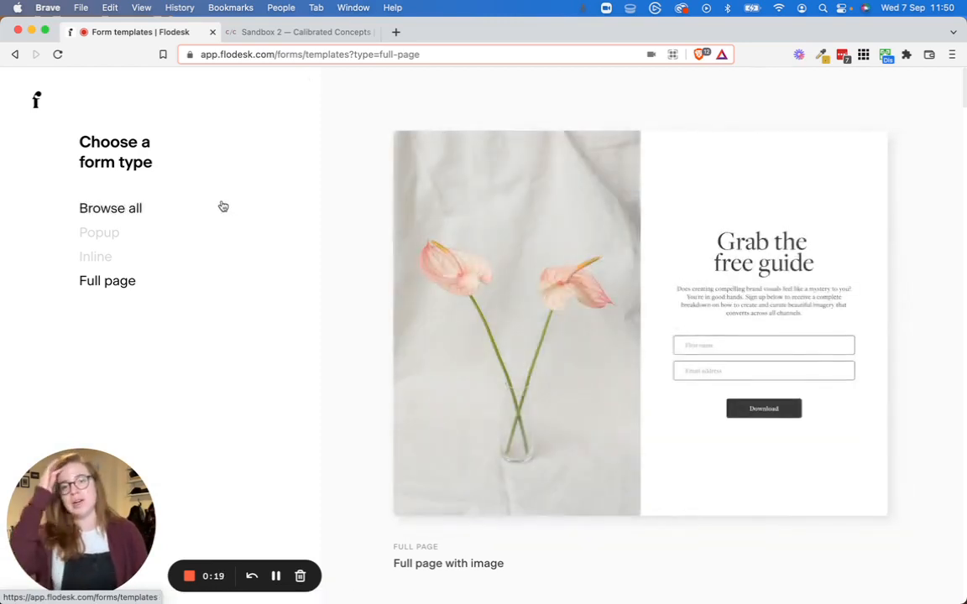
- Show all form templates, then filter to Popup and look through the popup designs
{"action": "scroll", "coordinate": [235, 205], "scroll_direction": "down", "scroll_amount": 1}
{"action": "scroll", "coordinate": [235, 204], "scroll_direction": "up", "scroll_amount": 1}
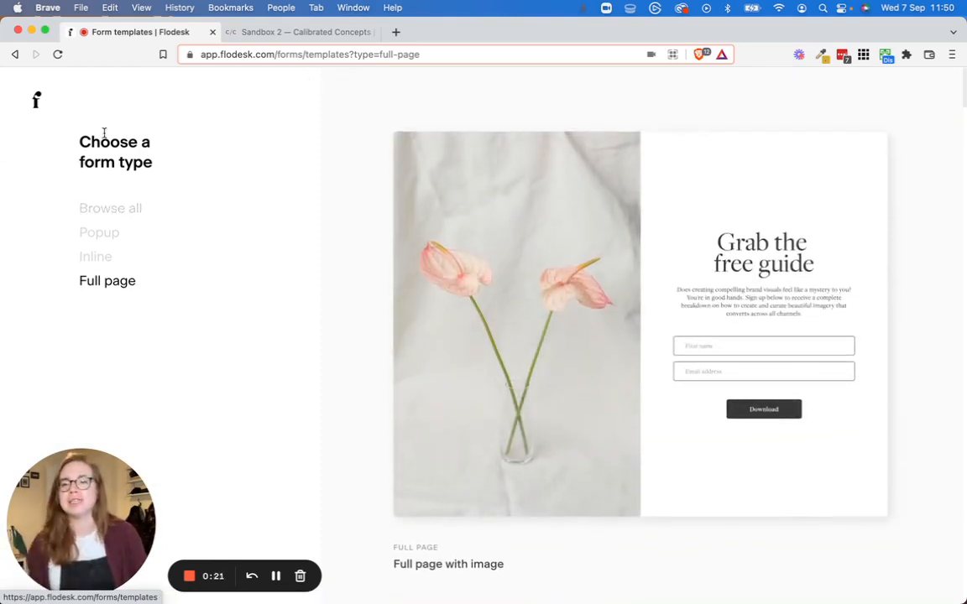
{"action": "left_click", "coordinate": [139, 209]}
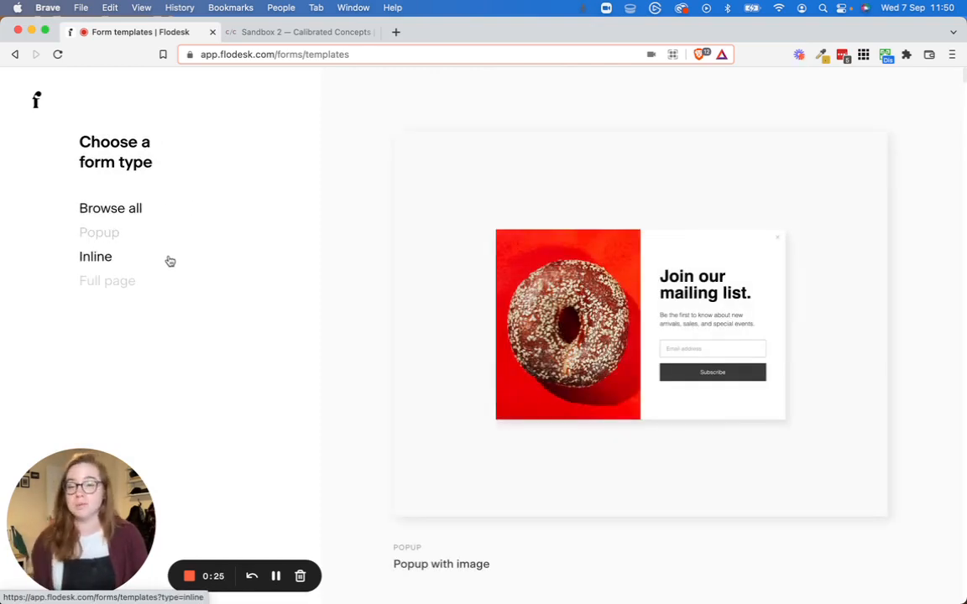
{"action": "left_click", "coordinate": [107, 235]}
{"action": "scroll", "coordinate": [674, 261], "scroll_direction": "down", "scroll_amount": 2}
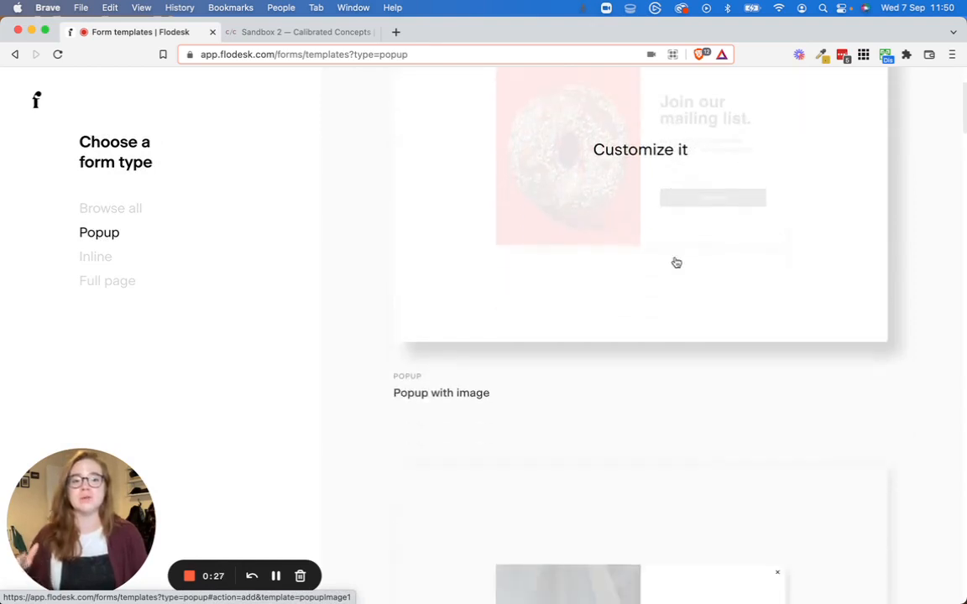
{"action": "scroll", "coordinate": [677, 263], "scroll_direction": "down", "scroll_amount": 1}
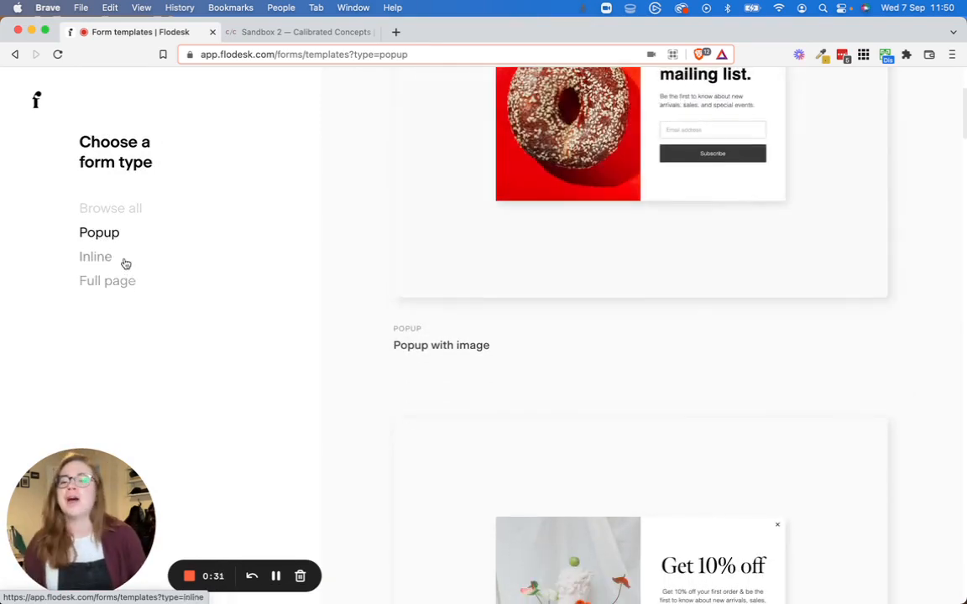
- Filter the form templates to Inline and look through the ribbon banner and inline image designs
{"action": "left_click", "coordinate": [99, 260]}
{"action": "scroll", "coordinate": [732, 268], "scroll_direction": "down", "scroll_amount": 2}
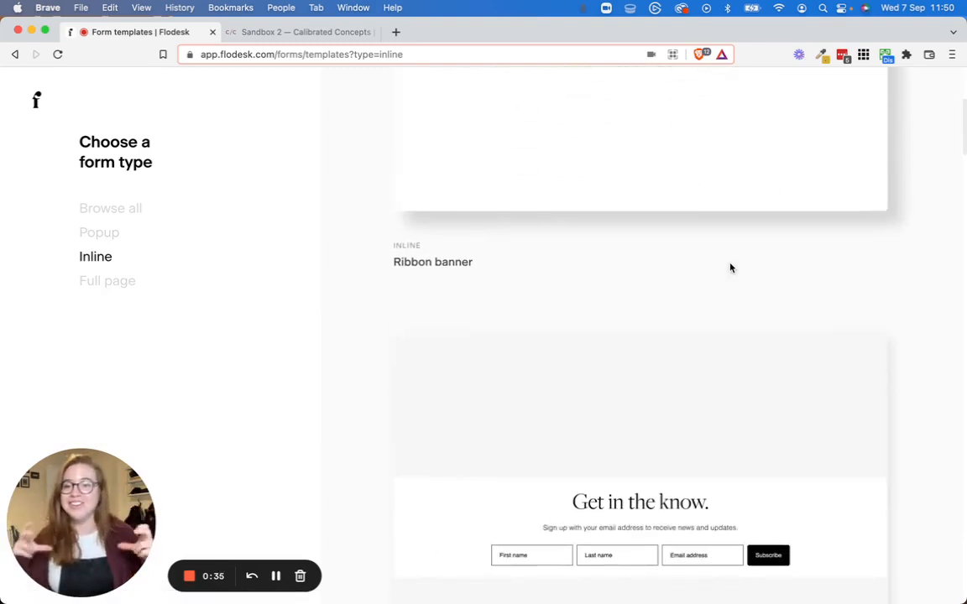
{"action": "scroll", "coordinate": [730, 268], "scroll_direction": "down", "scroll_amount": 8}
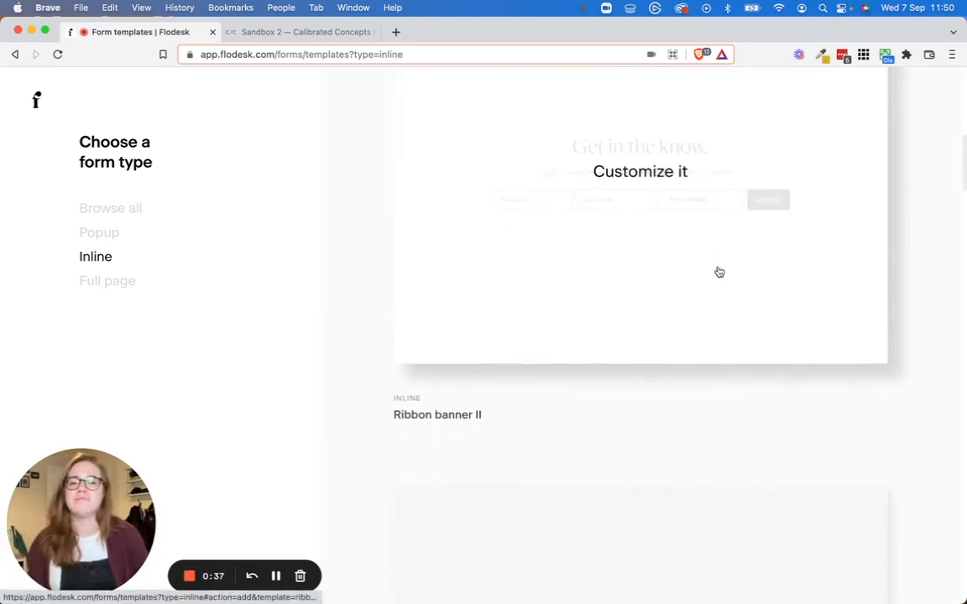
{"action": "scroll", "coordinate": [718, 271], "scroll_direction": "down", "scroll_amount": 6}
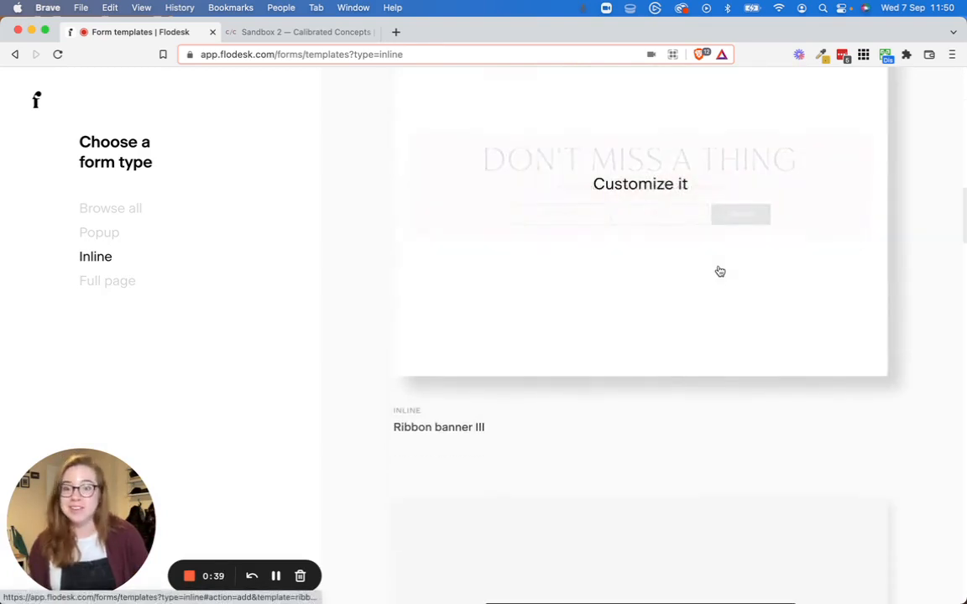
{"action": "scroll", "coordinate": [763, 400], "scroll_direction": "down", "scroll_amount": 6}
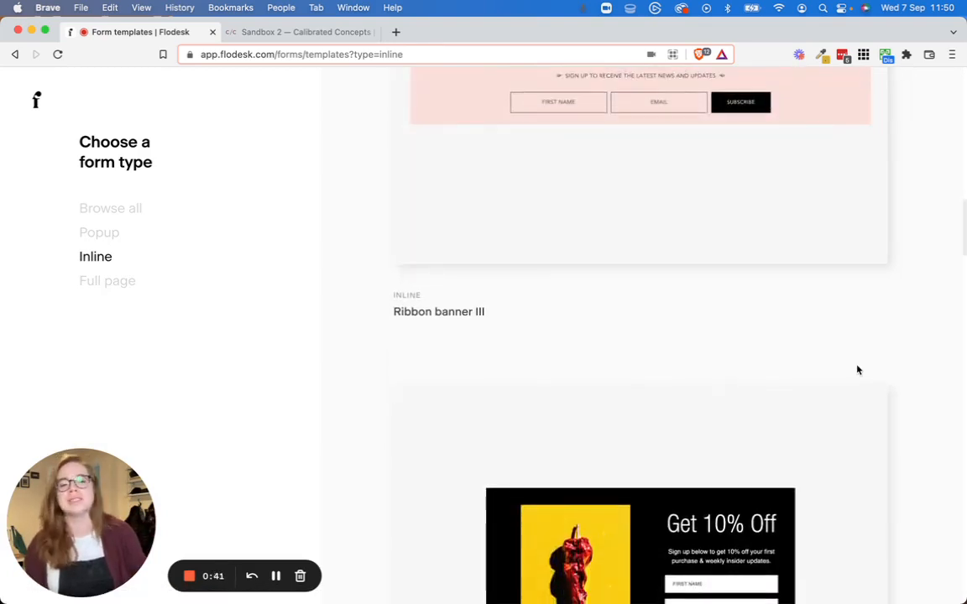
{"action": "scroll", "coordinate": [873, 415], "scroll_direction": "down", "scroll_amount": 7}
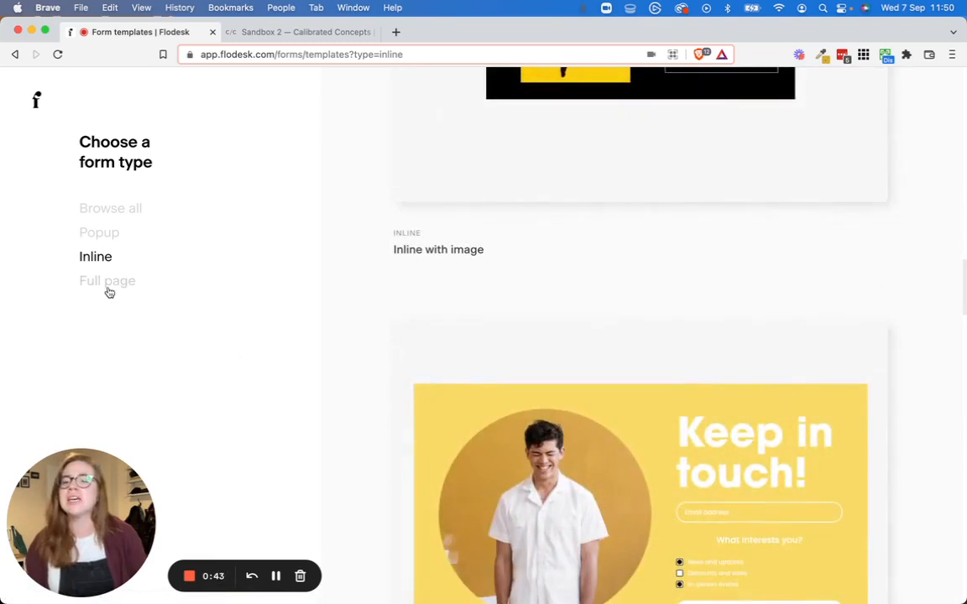
- Filter the form templates to Full page and examine the available full-page designs with images
{"action": "left_click", "coordinate": [108, 289]}
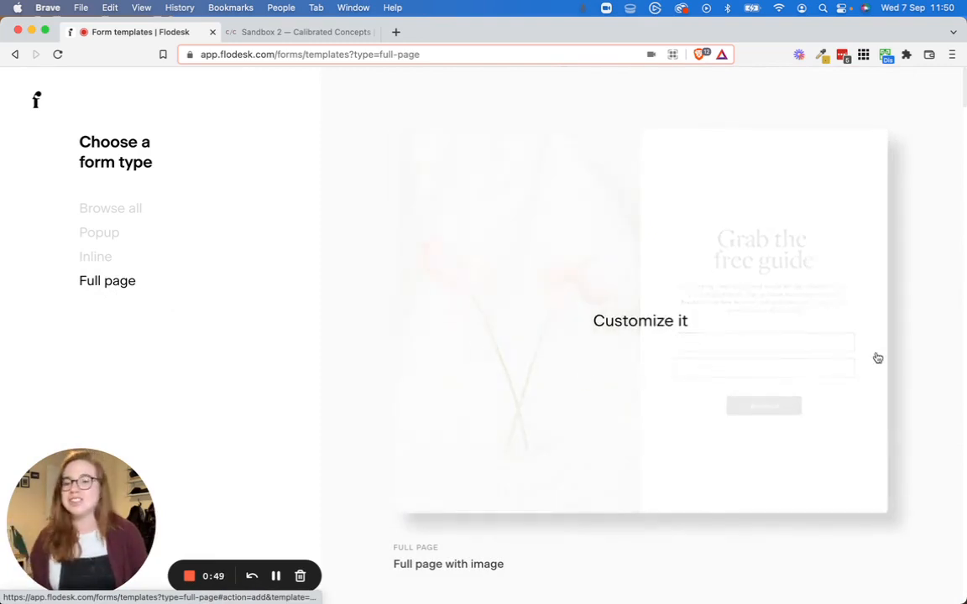
{"action": "scroll", "coordinate": [951, 332], "scroll_direction": "down", "scroll_amount": 6}
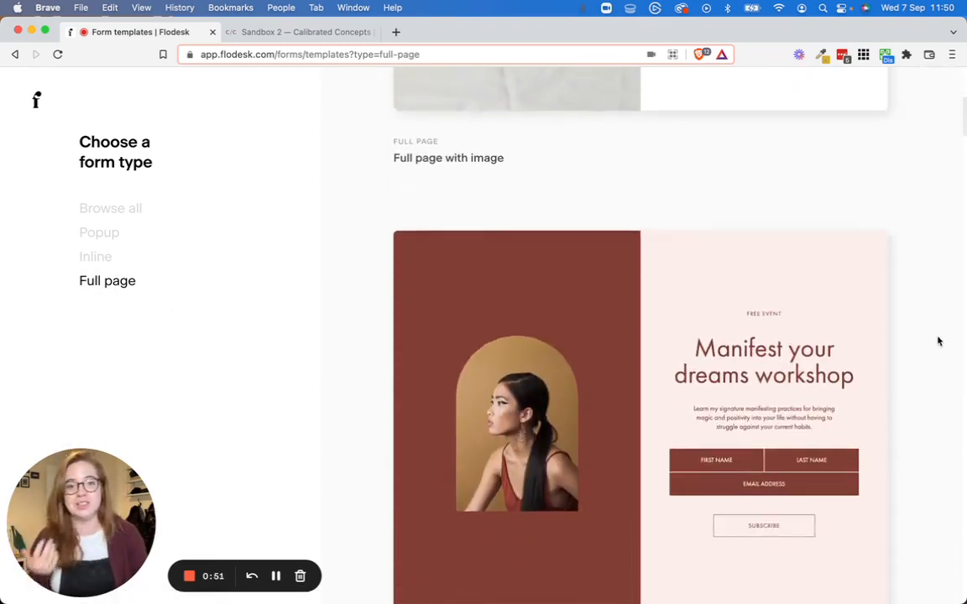
{"action": "scroll", "coordinate": [940, 346], "scroll_direction": "down", "scroll_amount": 10}
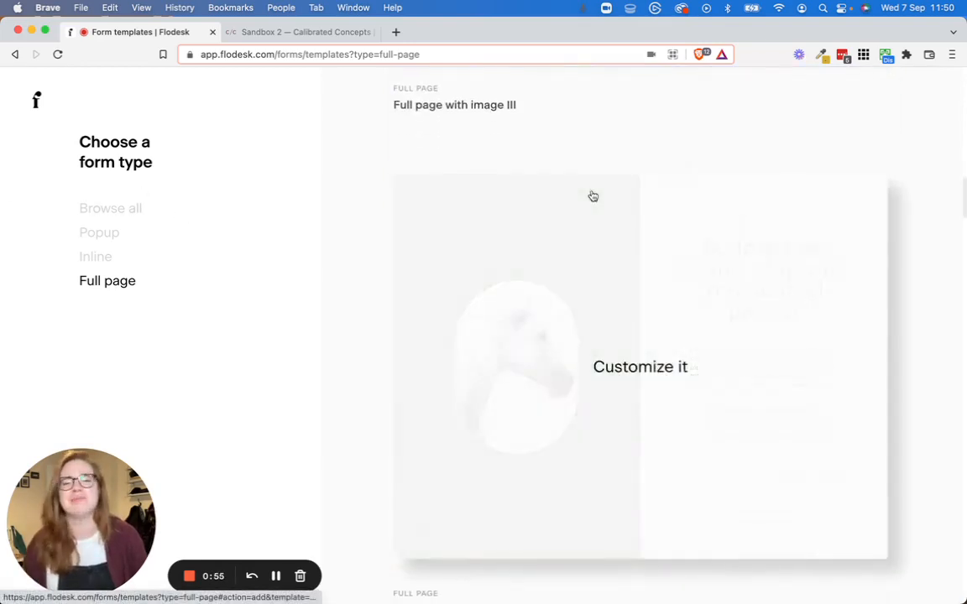
{"action": "scroll", "coordinate": [592, 197], "scroll_direction": "up", "scroll_amount": 15}
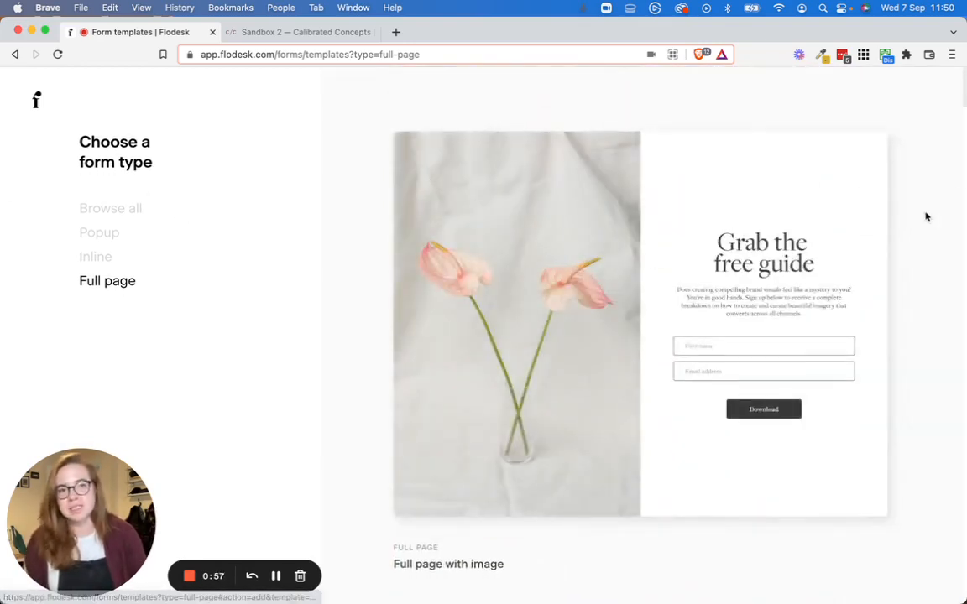
{"action": "scroll", "coordinate": [926, 215], "scroll_direction": "down", "scroll_amount": 8}
{"action": "scroll", "coordinate": [930, 212], "scroll_direction": "down", "scroll_amount": 20}
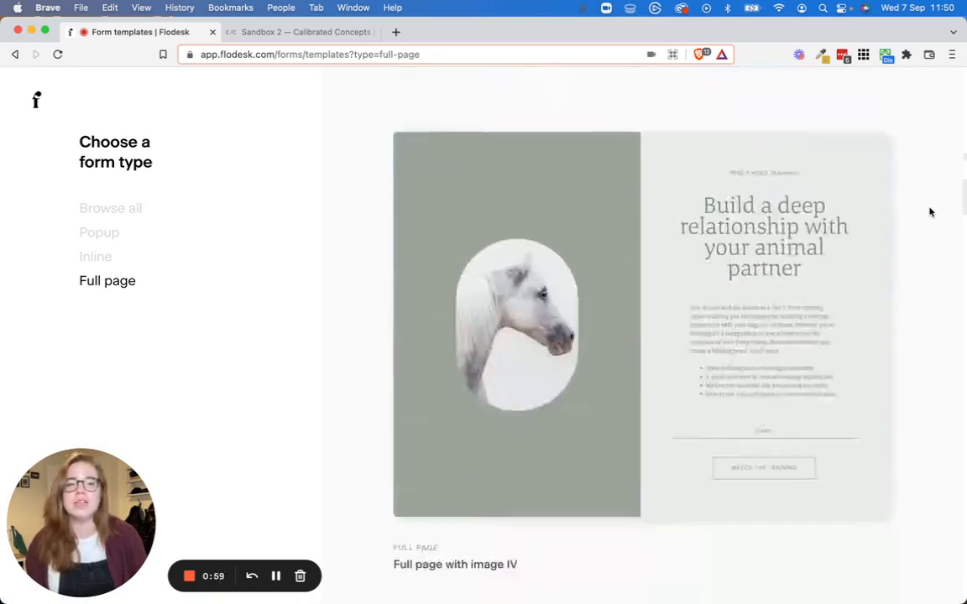
{"action": "scroll", "coordinate": [930, 213], "scroll_direction": "down", "scroll_amount": 1}
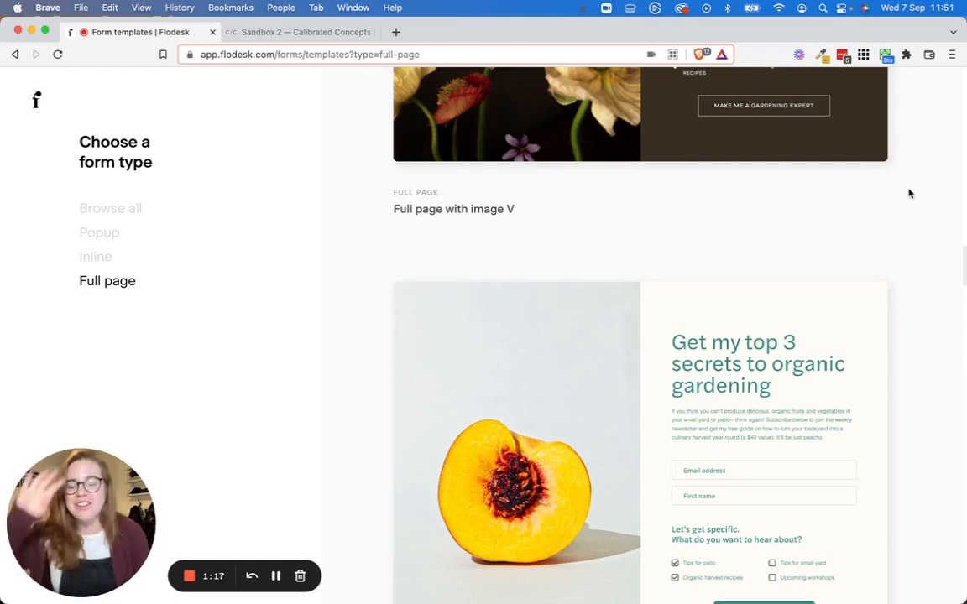
{"action": "scroll", "coordinate": [501, 231], "scroll_direction": "up", "scroll_amount": 5}
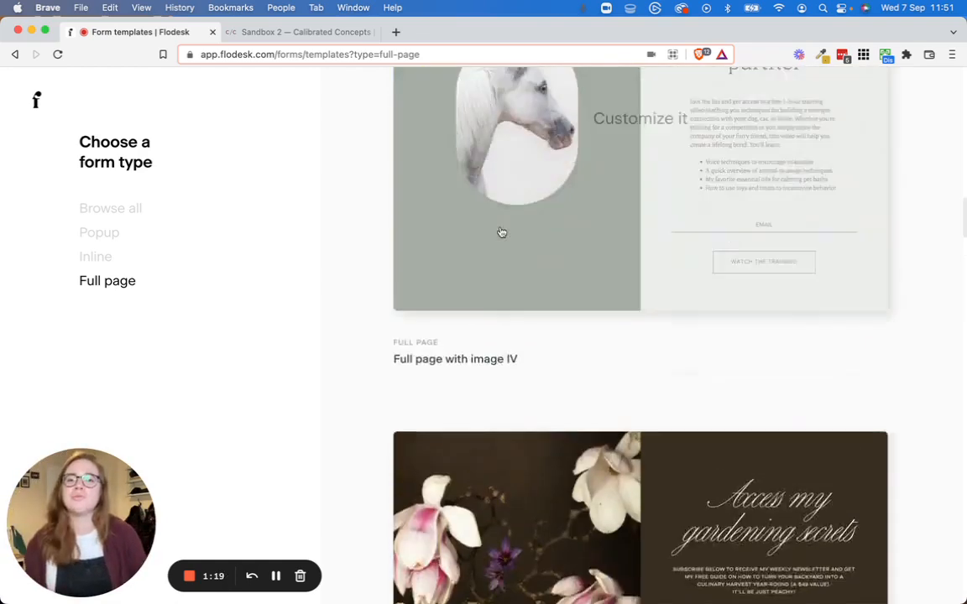
{"action": "scroll", "coordinate": [501, 232], "scroll_direction": "up", "scroll_amount": 8}
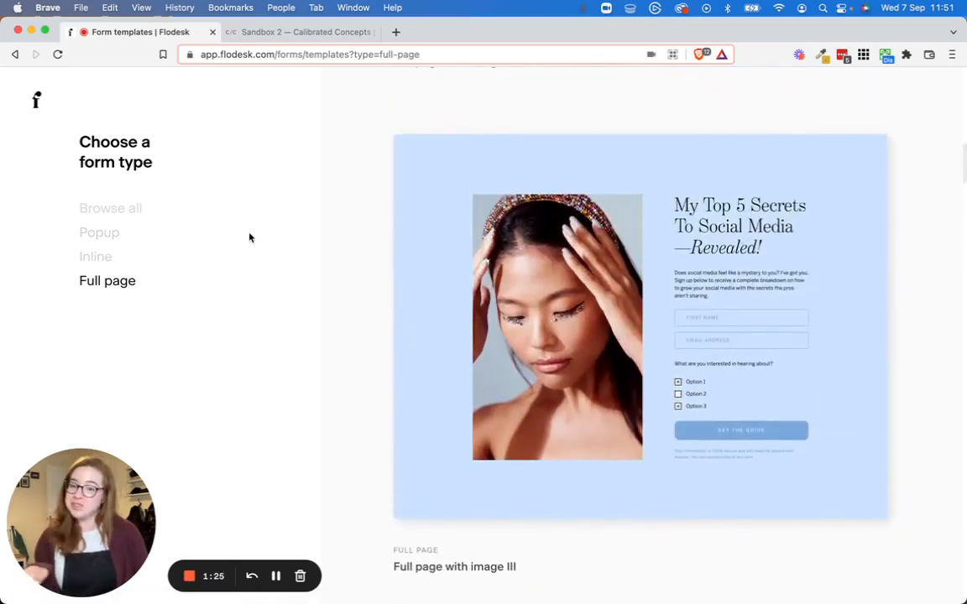
- Filter the templates to Popup and choose the "Popup with image" template for customizing
{"action": "left_click", "coordinate": [98, 235]}
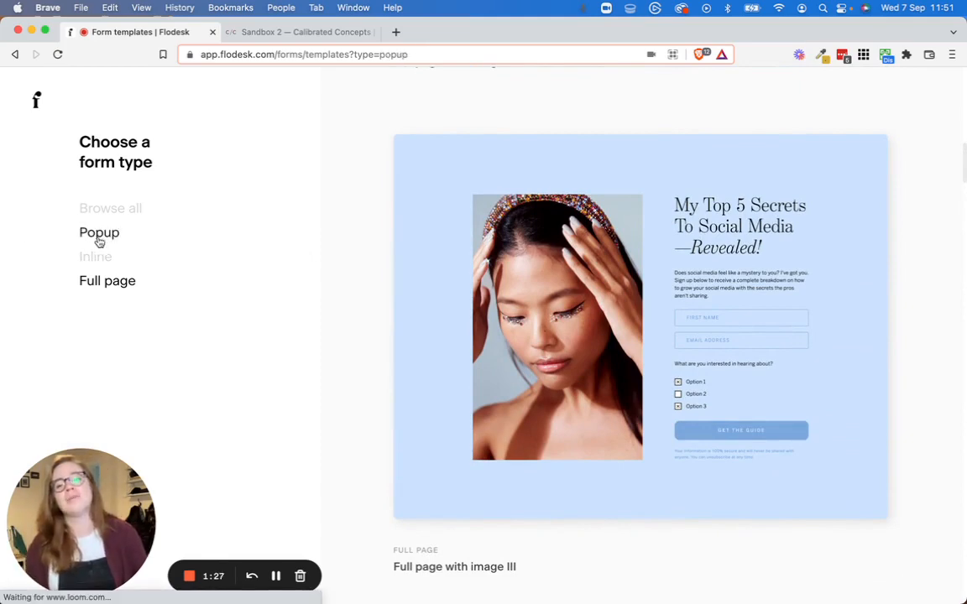
{"action": "scroll", "coordinate": [625, 235], "scroll_direction": "up", "scroll_amount": 2}
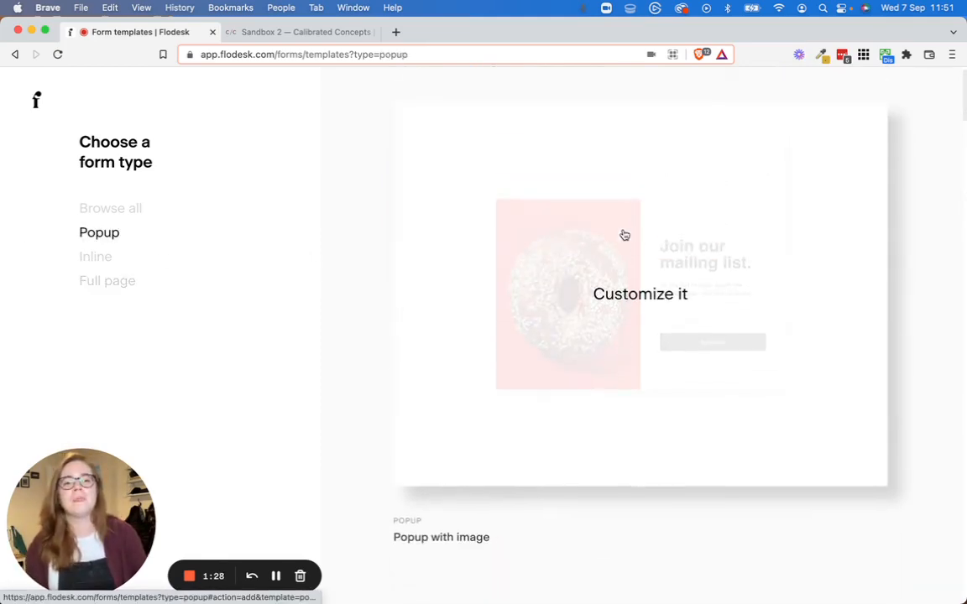
{"action": "left_click", "coordinate": [640, 298]}
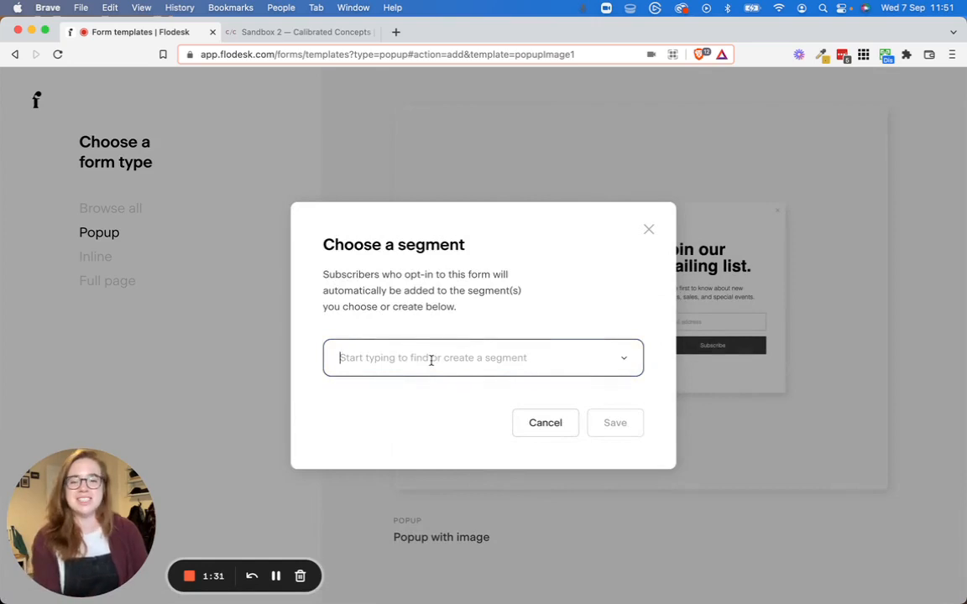
- Assign the existing Newsletter segment to the new form and save the choice
{"action": "left_click", "coordinate": [430, 360]}
{"action": "scroll", "coordinate": [496, 468], "scroll_direction": "down", "scroll_amount": 1}
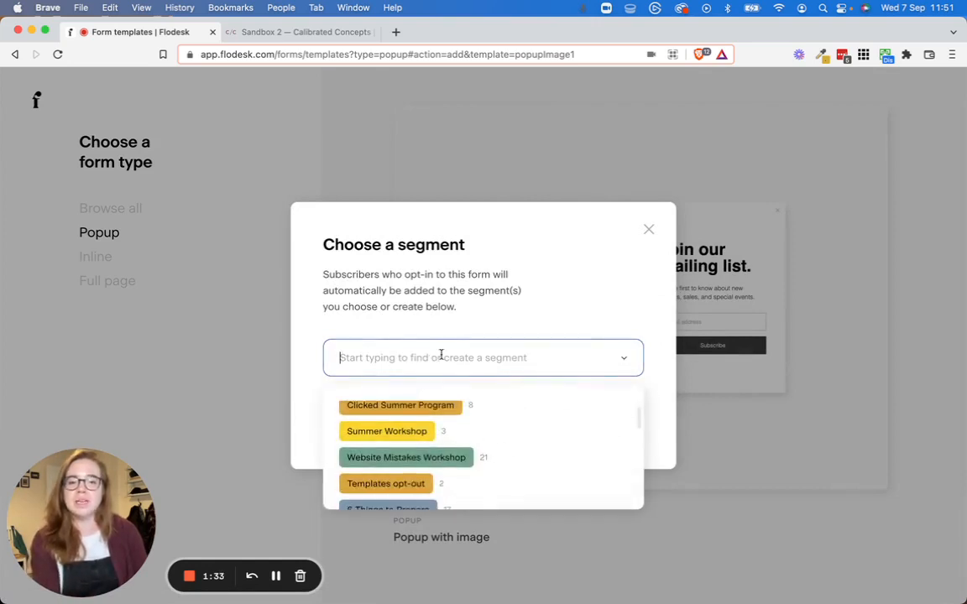
{"action": "type", "text": "news"}
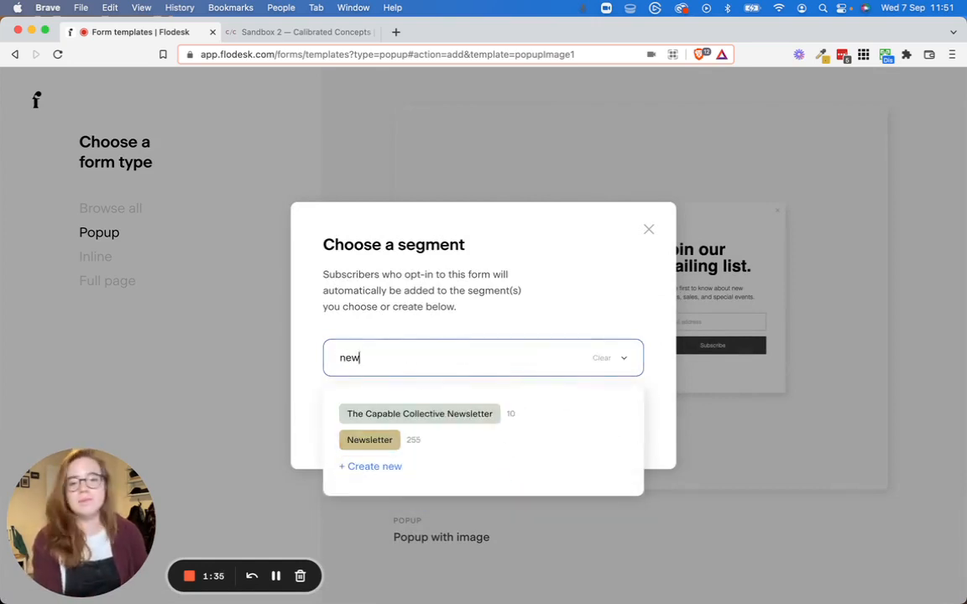
{"action": "left_click", "coordinate": [371, 438]}
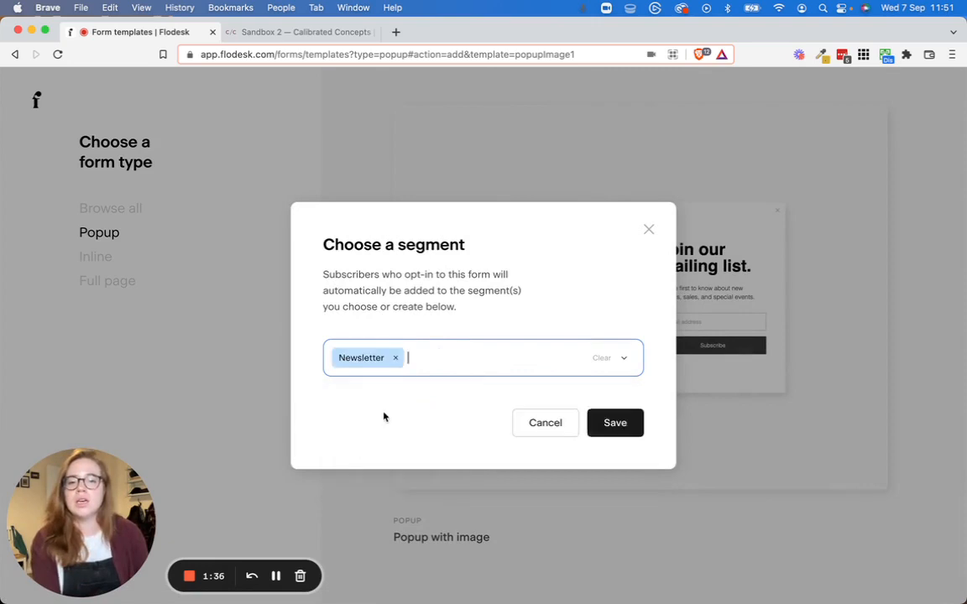
{"action": "left_click", "coordinate": [600, 426]}
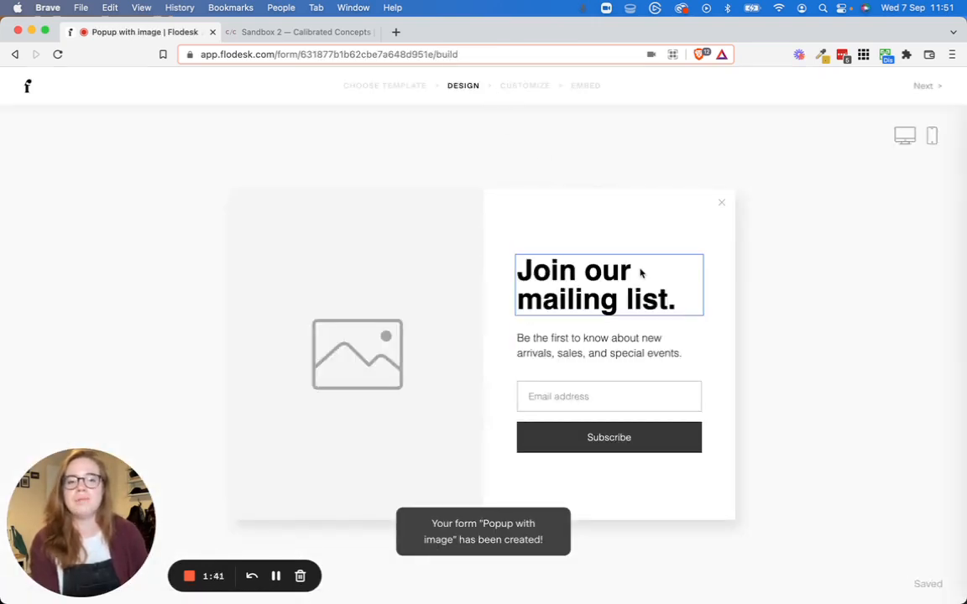
- Fill the form's image placeholder with the first photo in Documents > 2. Calibrated Concepts > Photos & Videos > Brand Stock Photos
{"action": "left_click", "coordinate": [436, 291]}
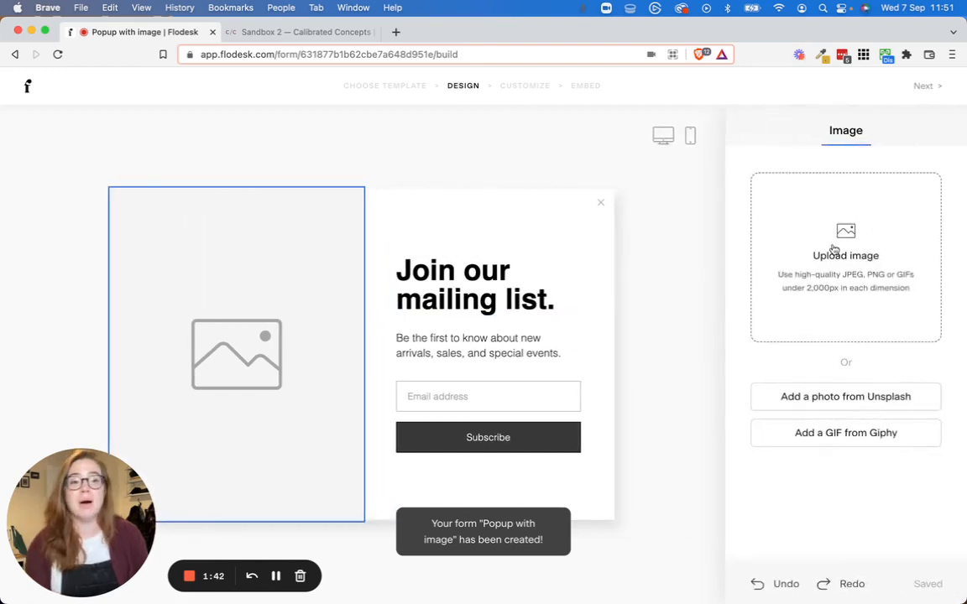
{"action": "left_click", "coordinate": [833, 249]}
{"action": "left_click", "coordinate": [264, 314]}
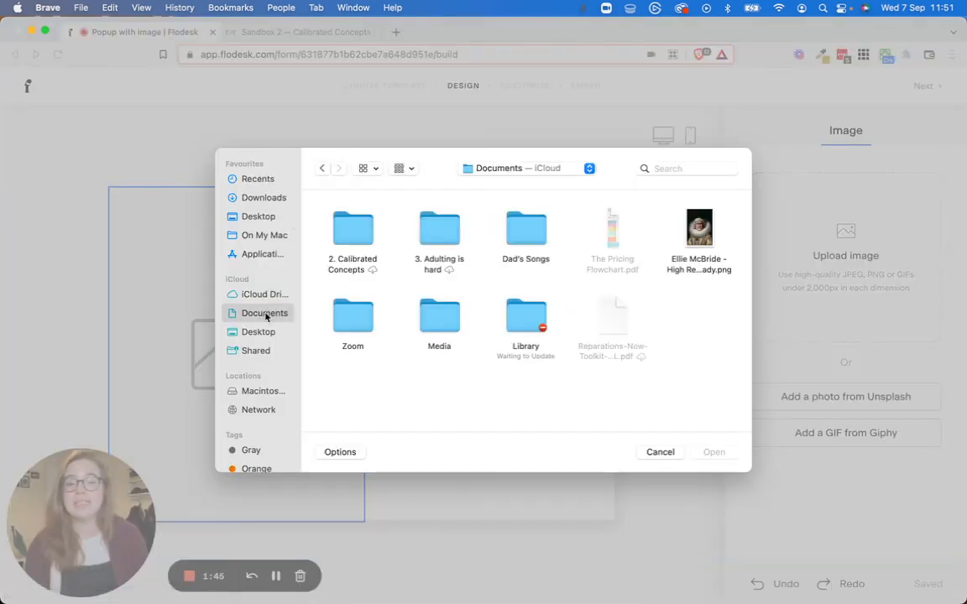
{"action": "double_click", "coordinate": [351, 239]}
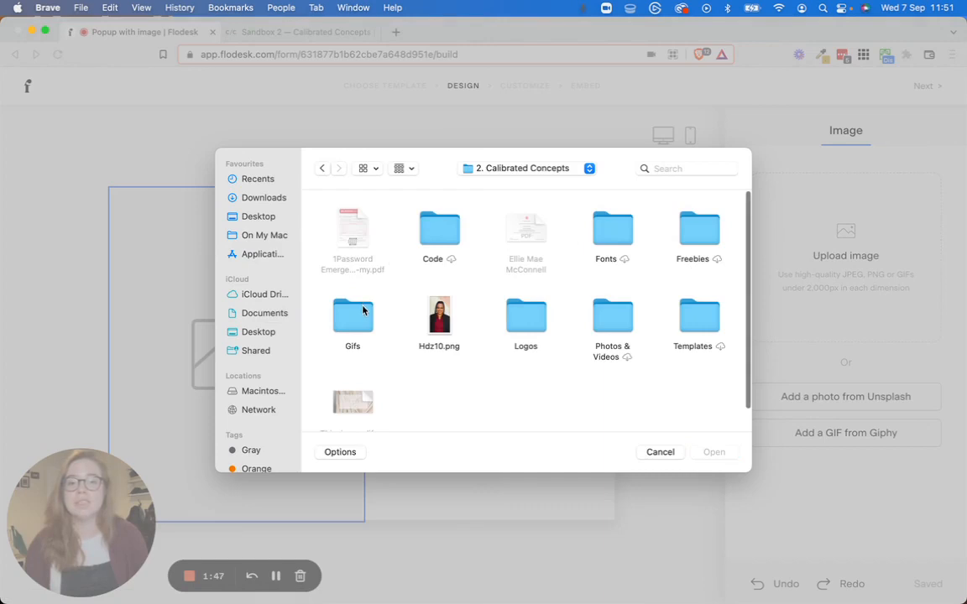
{"action": "left_click", "coordinate": [621, 316]}
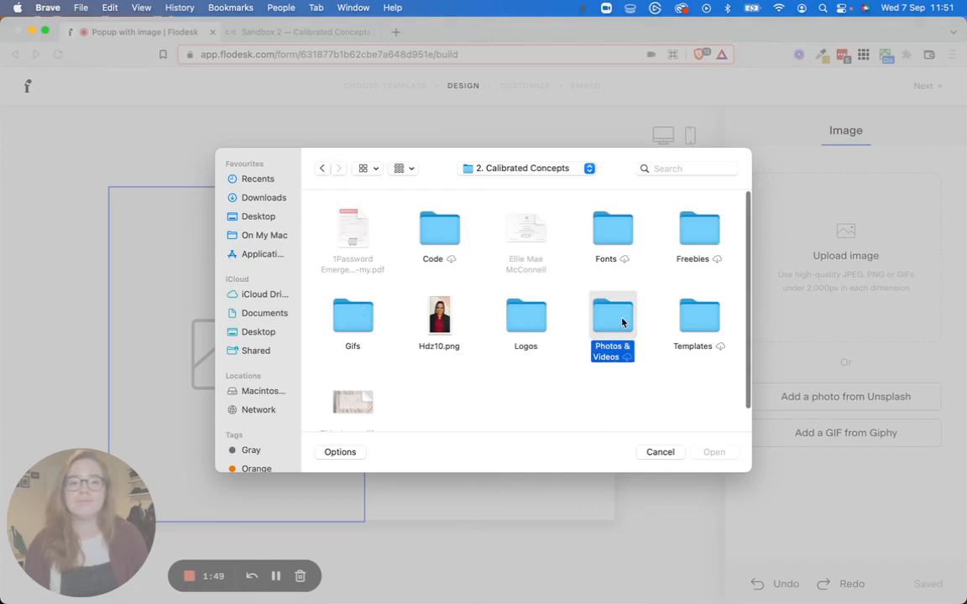
{"action": "double_click", "coordinate": [629, 336]}
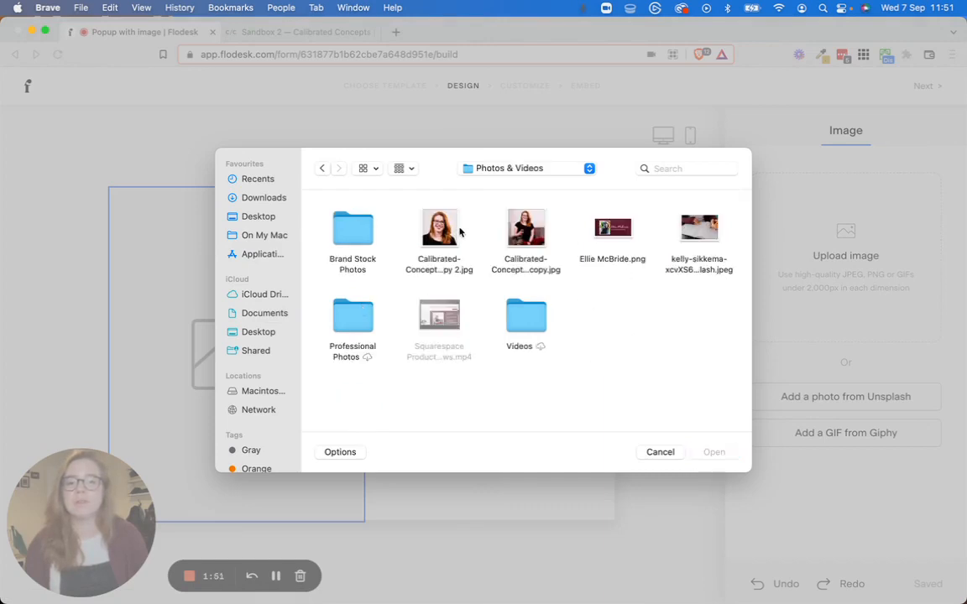
{"action": "double_click", "coordinate": [353, 233]}
{"action": "left_click", "coordinate": [353, 226]}
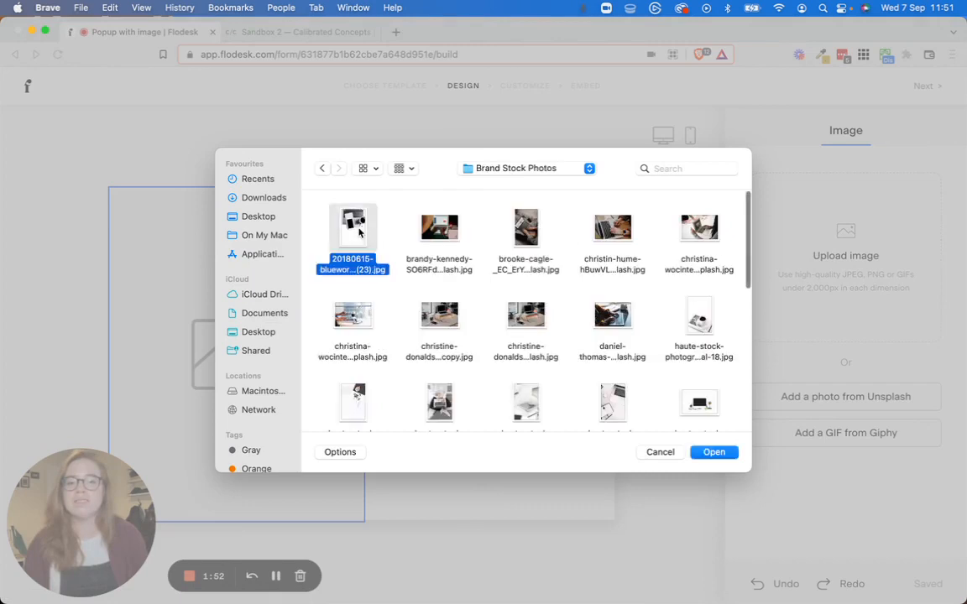
{"action": "double_click", "coordinate": [356, 230]}
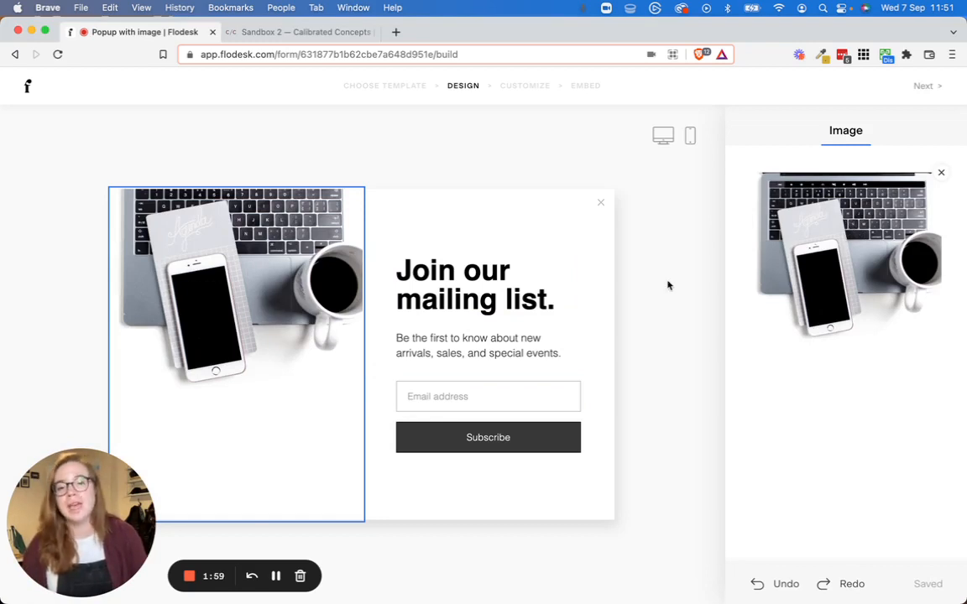
- Set the font color of the "Join our mailing list." heading to the saved dark maroon #51182B
{"action": "left_click", "coordinate": [486, 289]}
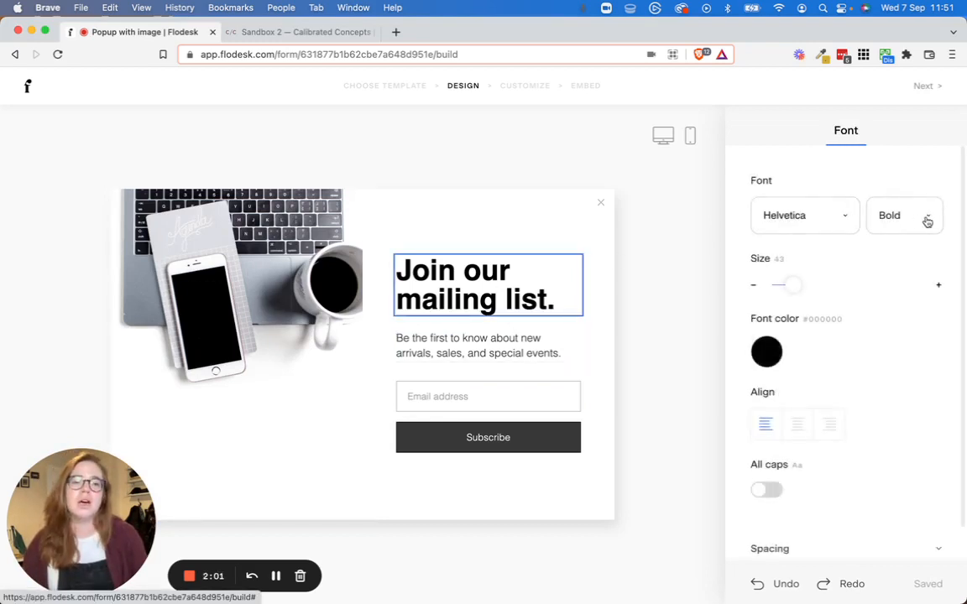
{"action": "left_click", "coordinate": [764, 361]}
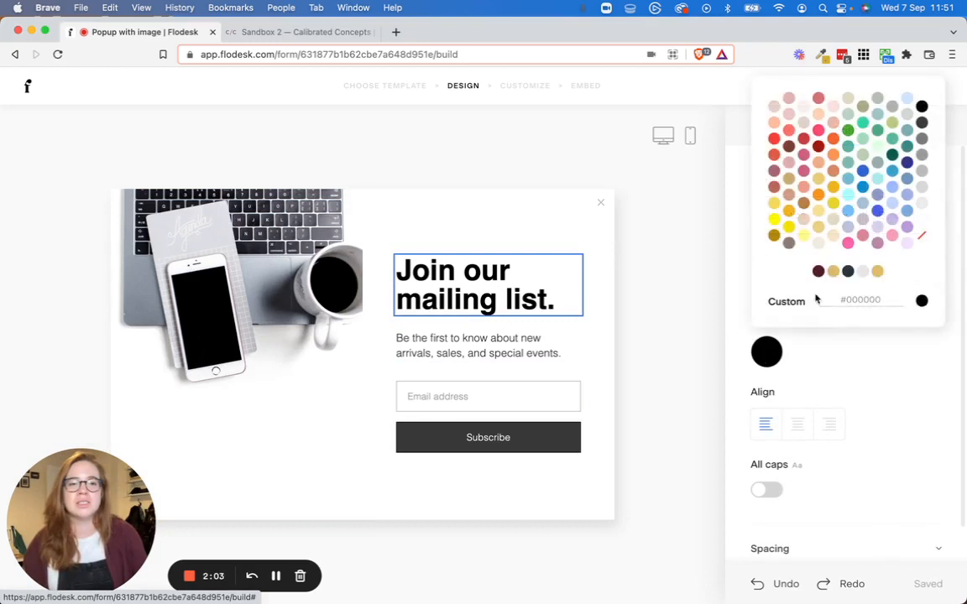
{"action": "left_click", "coordinate": [818, 271]}
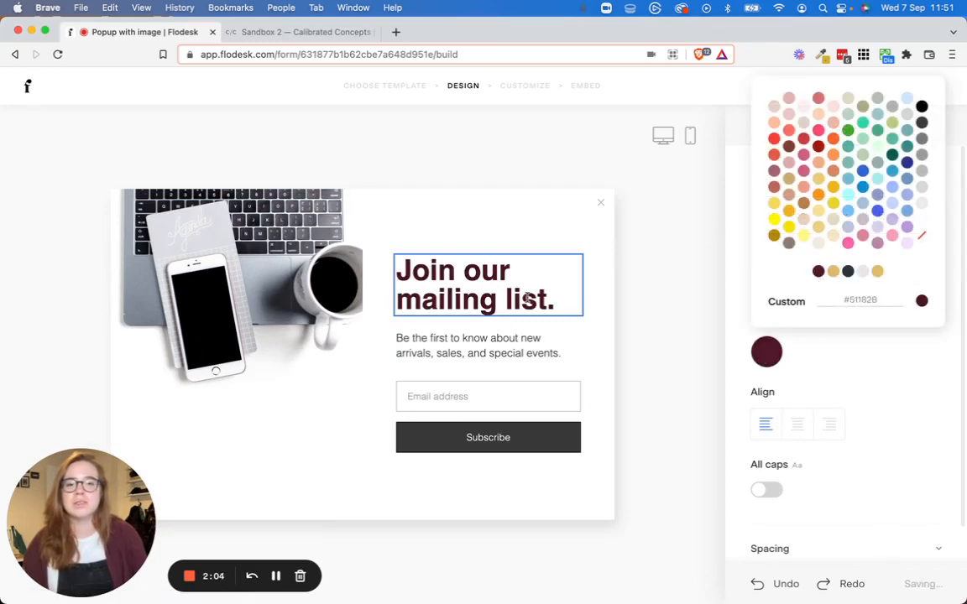
- Set the fill color of the Subscribe button to the saved dark maroon #51182B
{"action": "left_click", "coordinate": [536, 447]}
{"action": "left_click", "coordinate": [766, 300]}
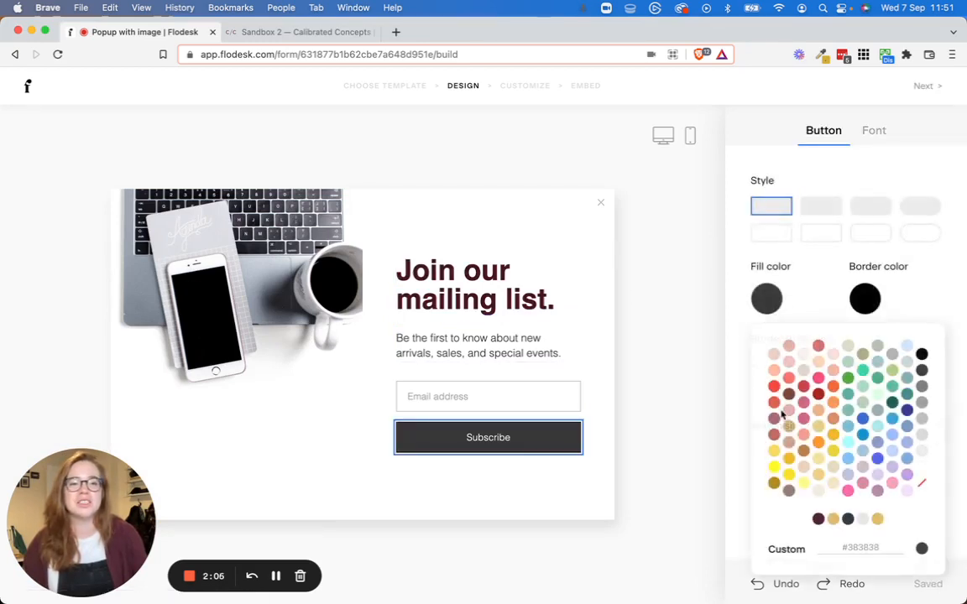
{"action": "left_click", "coordinate": [819, 521]}
{"action": "left_click", "coordinate": [678, 342]}
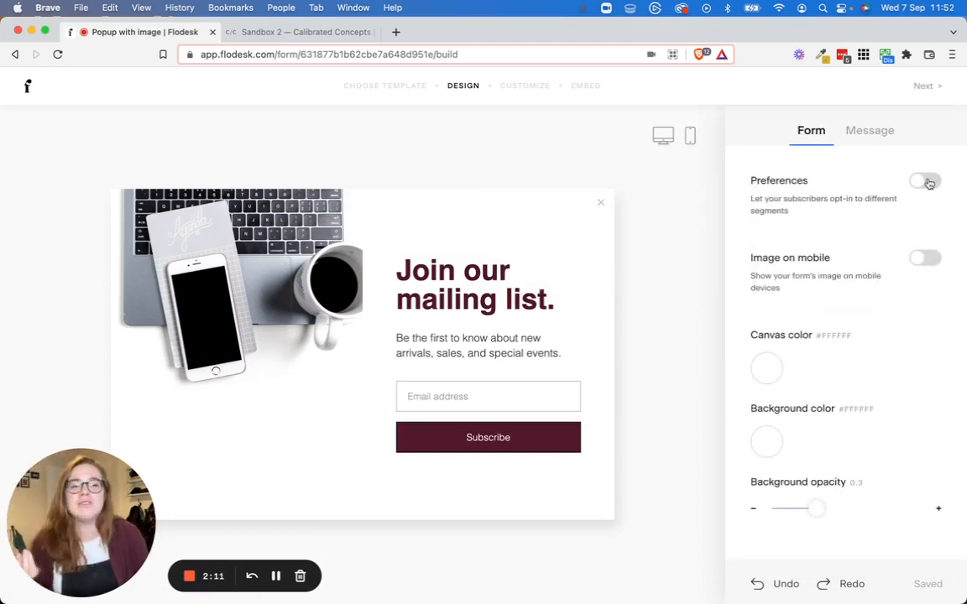
- Try the form's Preferences and Image on mobile options, switching each on and off again
{"action": "left_click", "coordinate": [929, 181]}
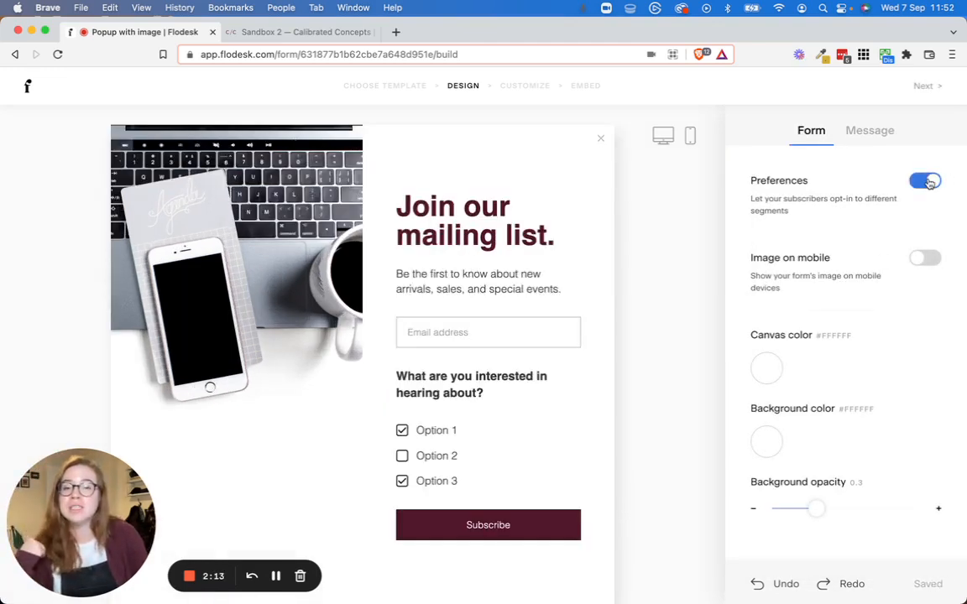
{"action": "left_click", "coordinate": [927, 261]}
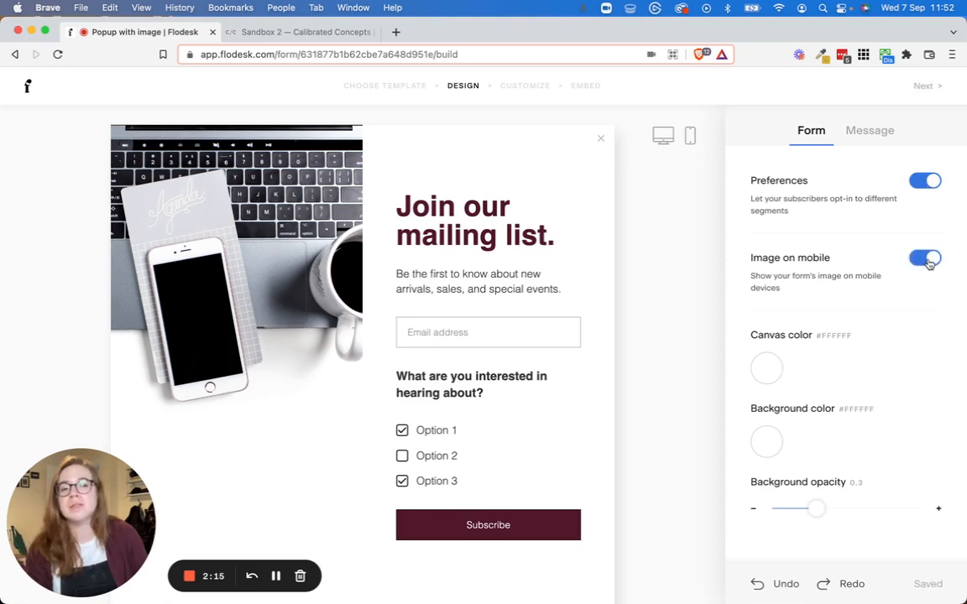
{"action": "left_click", "coordinate": [928, 263]}
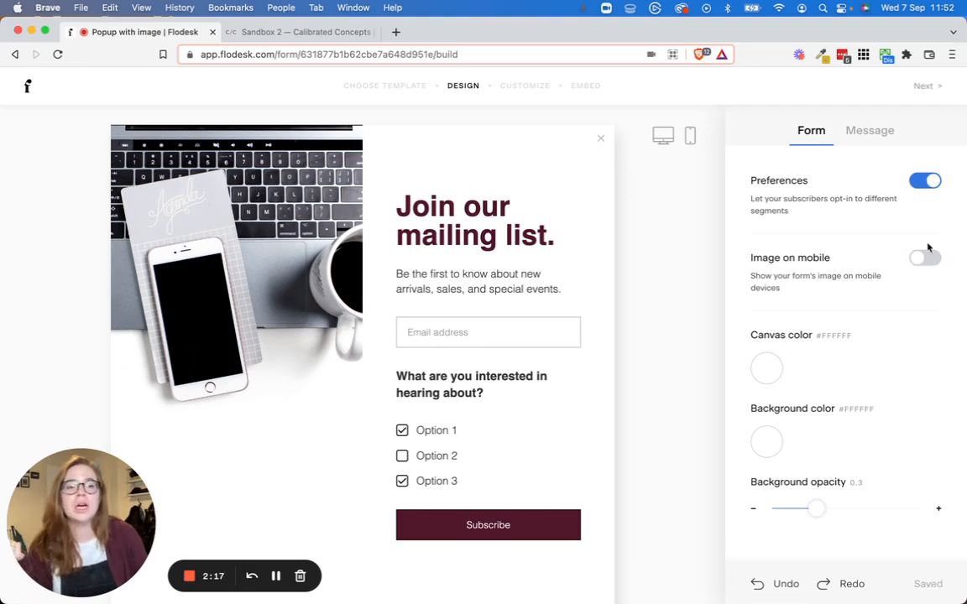
{"action": "left_click", "coordinate": [925, 186]}
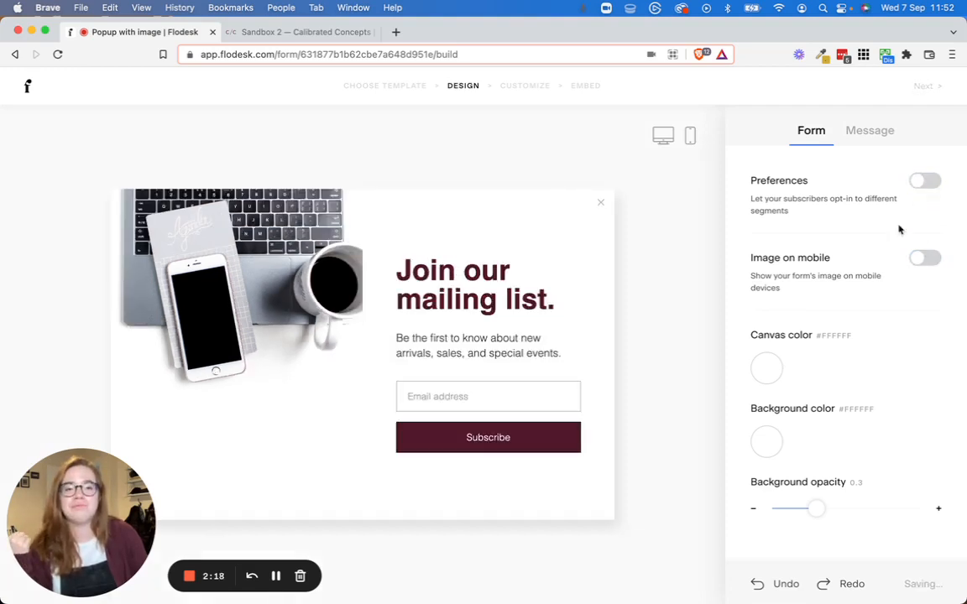
- Try the saved #51182B and #E7E6E2 as the form's canvas color and settle on the light gray #ECECEC
{"action": "left_click", "coordinate": [773, 371]}
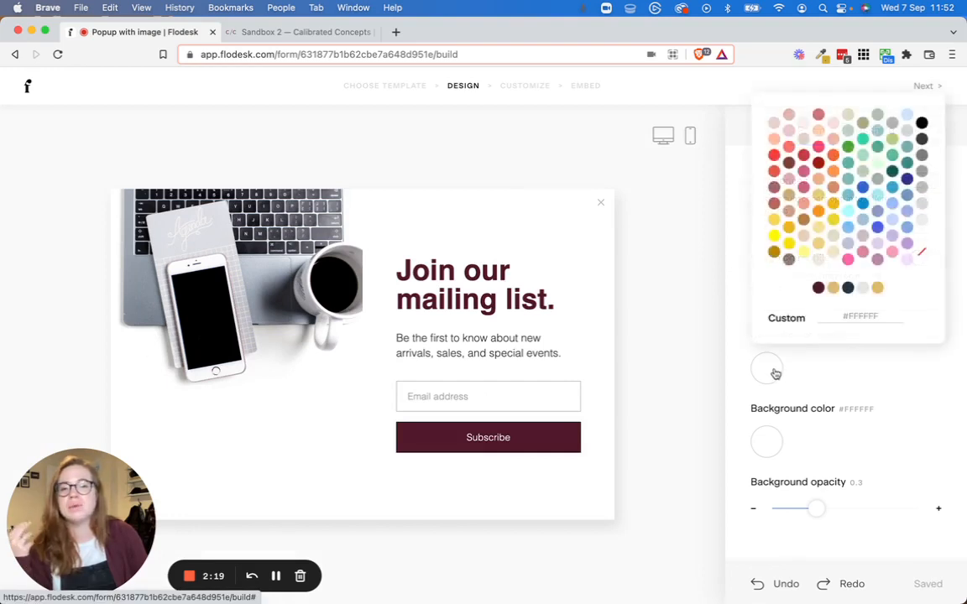
{"action": "left_click", "coordinate": [818, 288]}
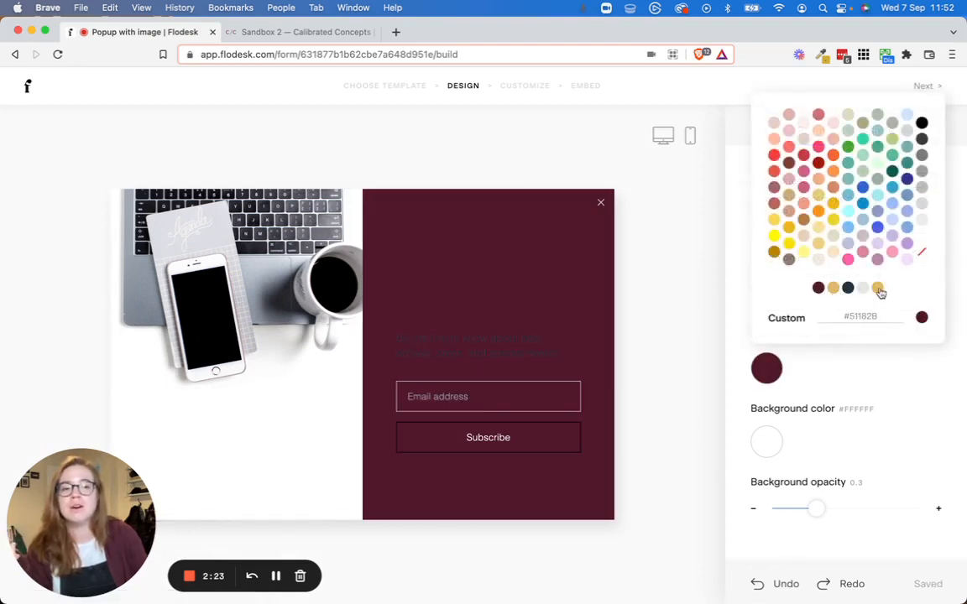
{"action": "left_click", "coordinate": [920, 238]}
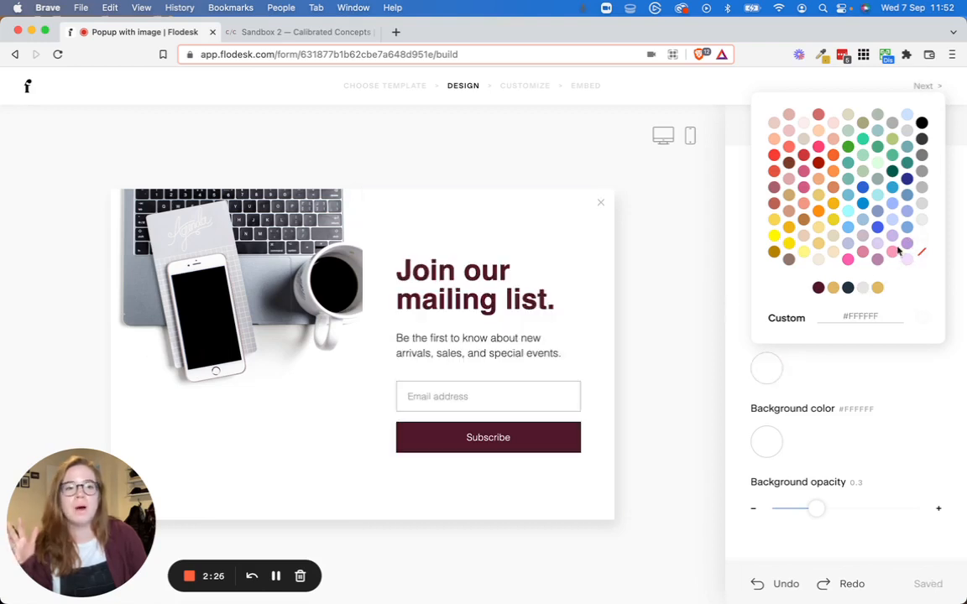
{"action": "left_click", "coordinate": [862, 288]}
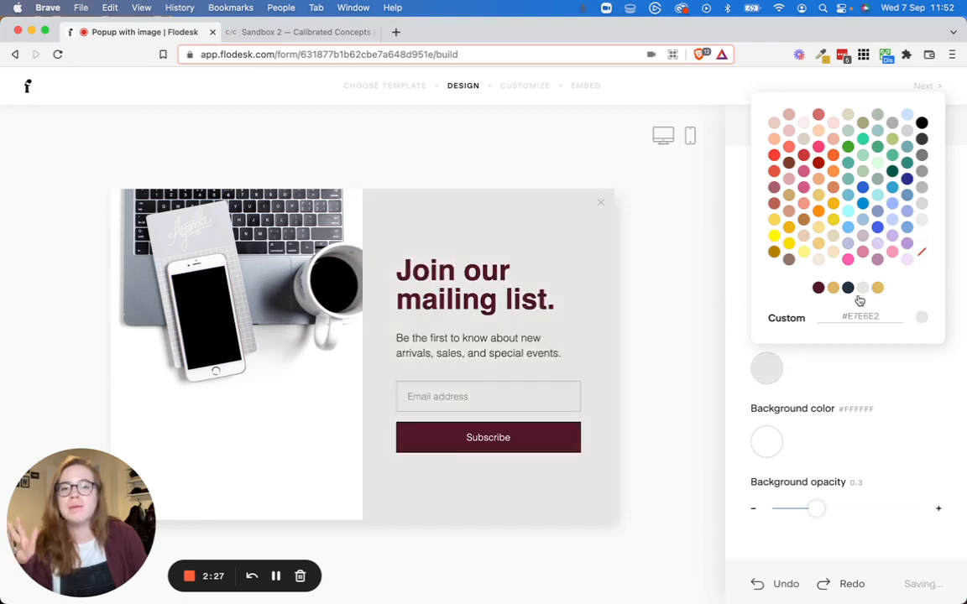
{"action": "left_click", "coordinate": [922, 220]}
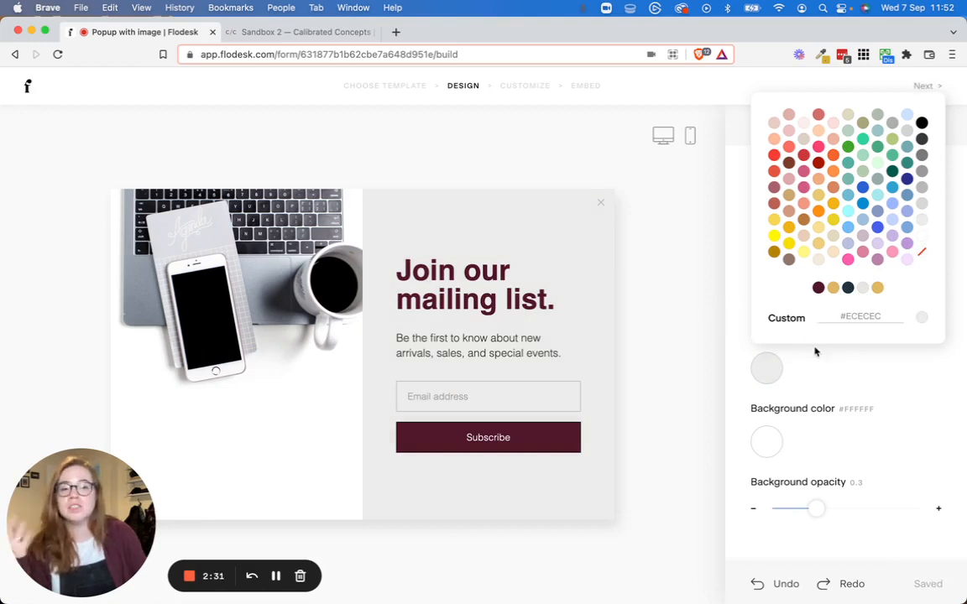
{"action": "left_click", "coordinate": [835, 366]}
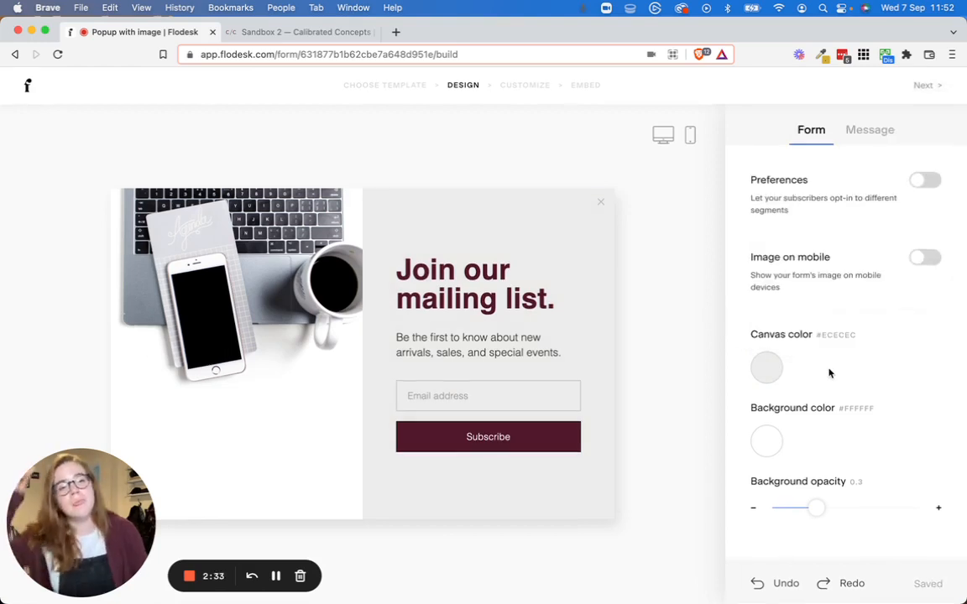
- Set the form's background color to the saved dark maroon #51182B
{"action": "left_click", "coordinate": [766, 444]}
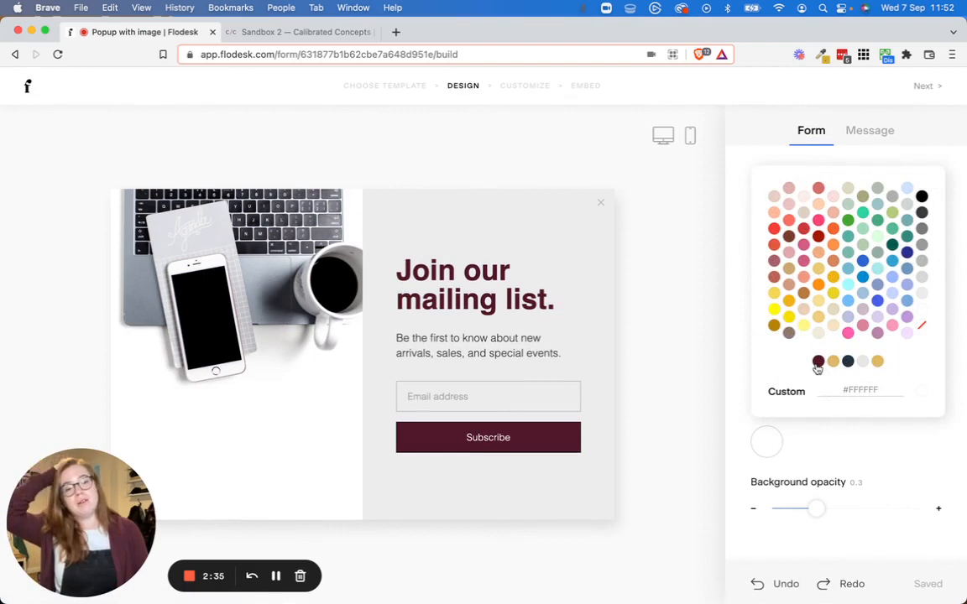
{"action": "left_click", "coordinate": [818, 362]}
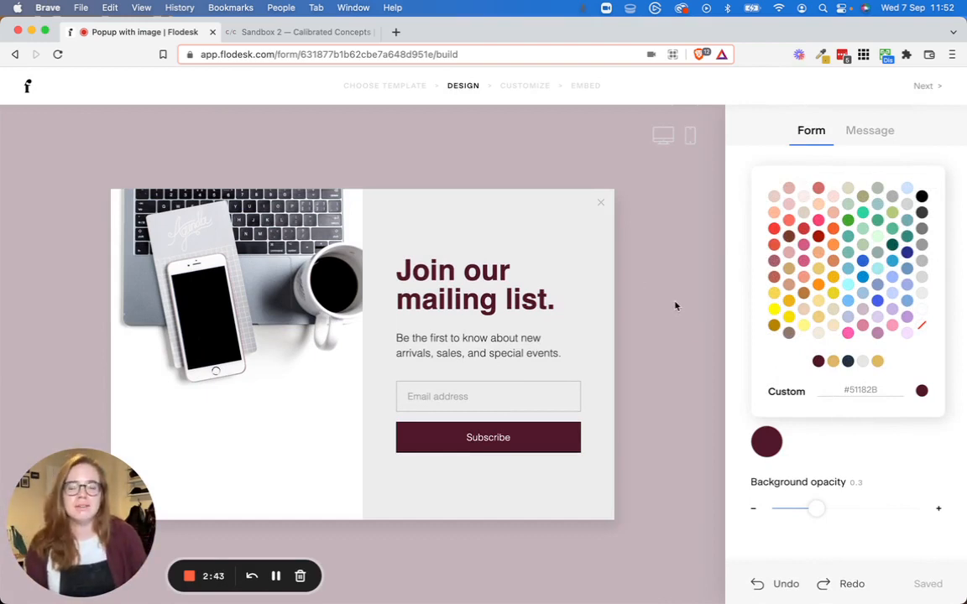
{"action": "left_click", "coordinate": [830, 426]}
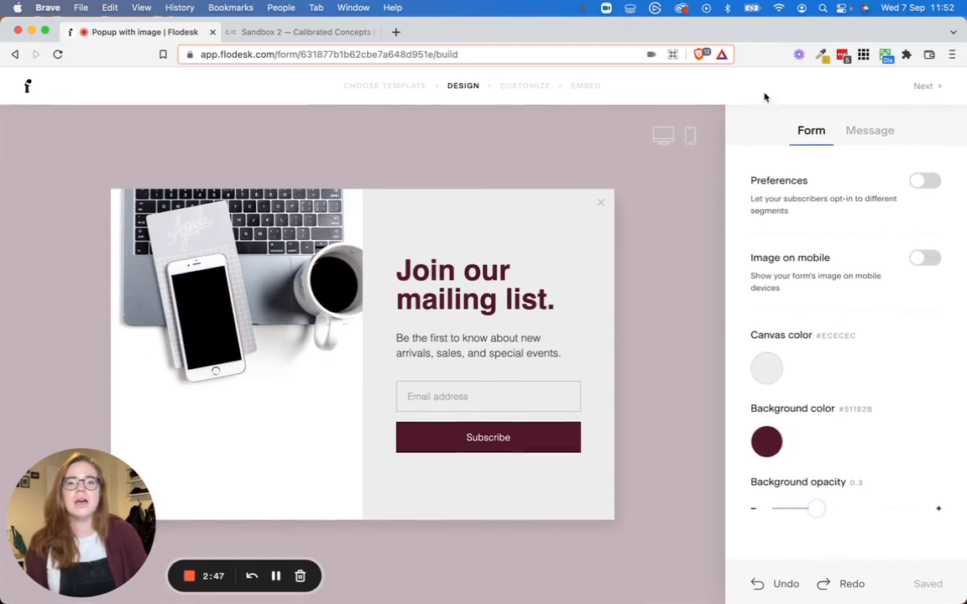
- Choose the Friendly success message for the form and proceed to the Customize stage
{"action": "left_click", "coordinate": [857, 134]}
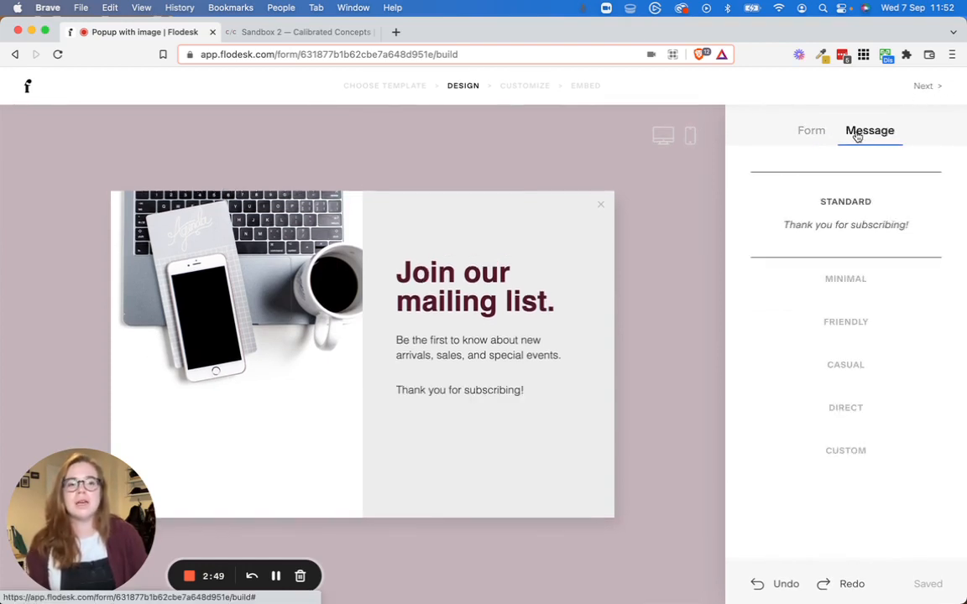
{"action": "left_click", "coordinate": [858, 334]}
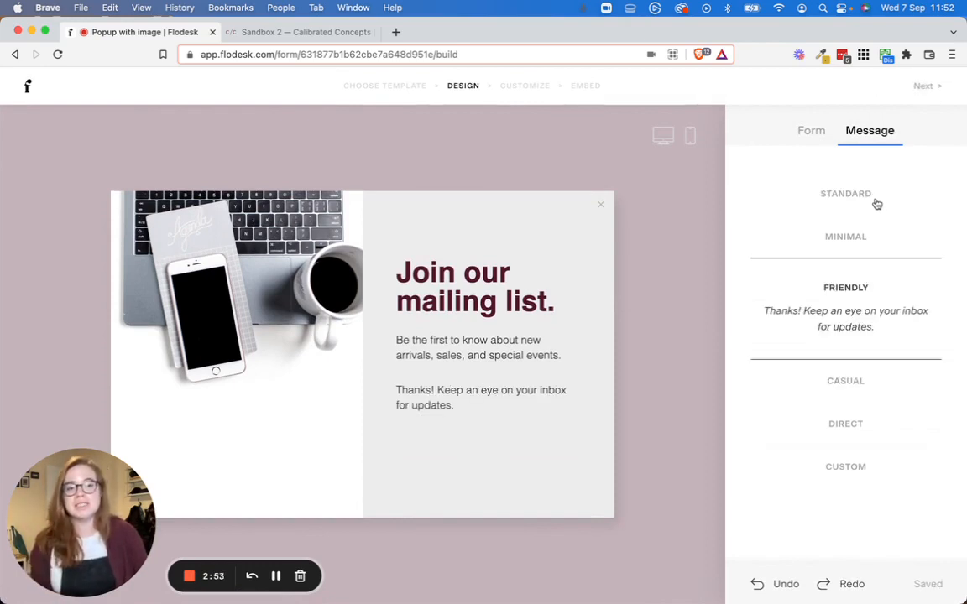
{"action": "left_click", "coordinate": [925, 86]}
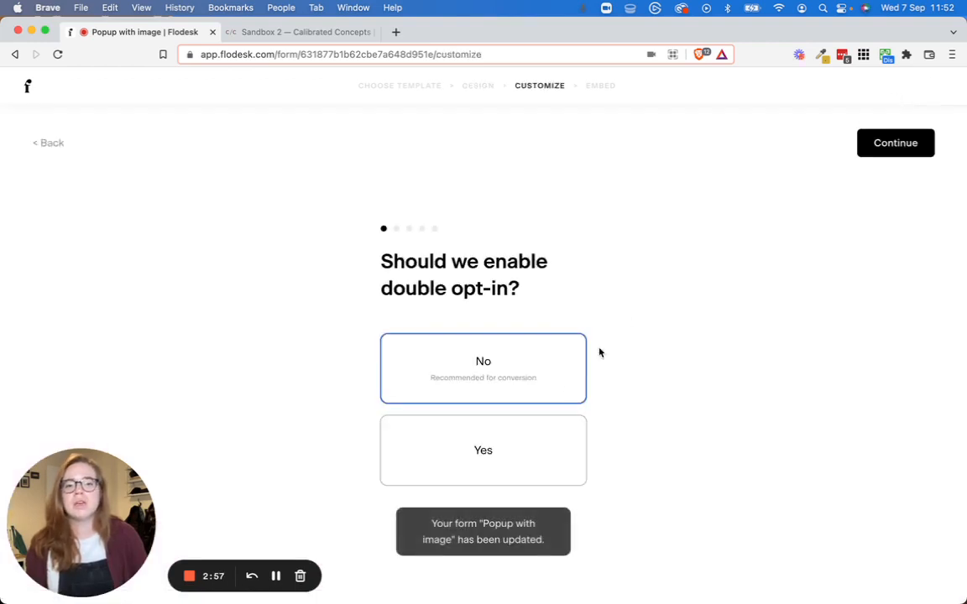
- Keep double opt-in disabled and have the popup display when the visitor scrolls 30%
{"action": "left_click", "coordinate": [895, 156]}
{"action": "scroll", "coordinate": [671, 227], "scroll_direction": "down", "scroll_amount": 2}
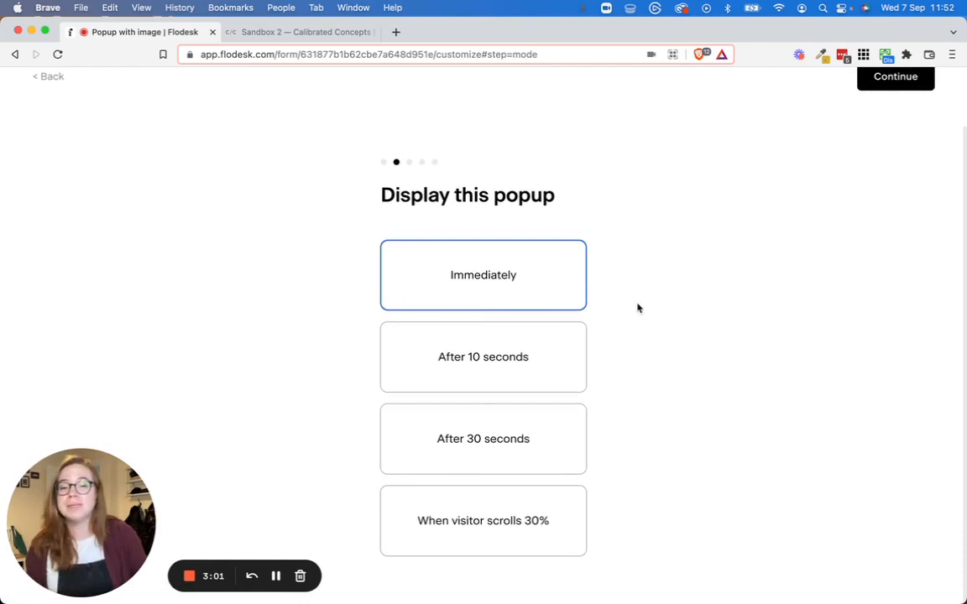
{"action": "left_click", "coordinate": [540, 518]}
{"action": "left_click", "coordinate": [902, 78]}
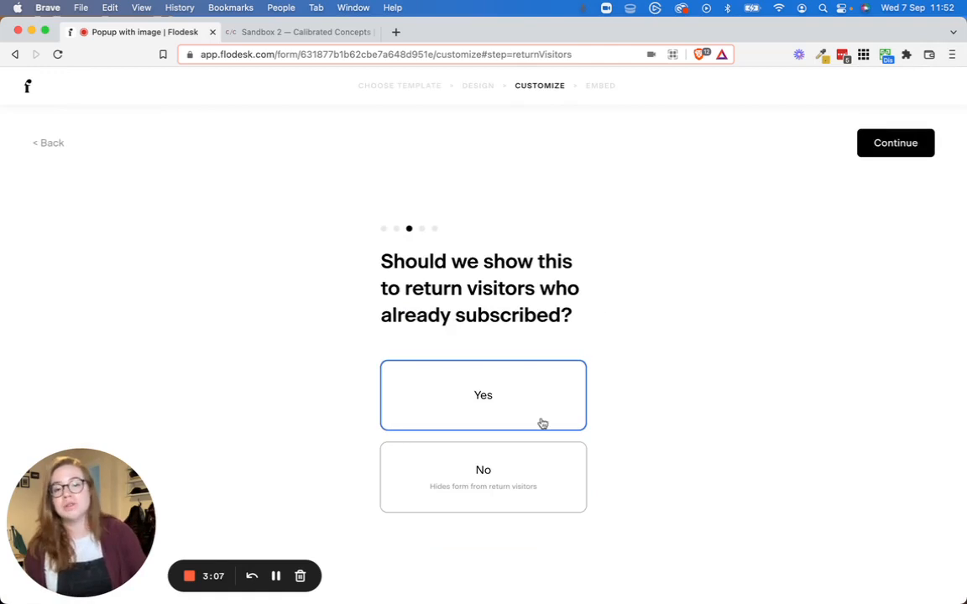
- Hide the form from return visitors who already subscribed and choose not to be notified of new opt-ins
{"action": "left_click", "coordinate": [541, 466]}
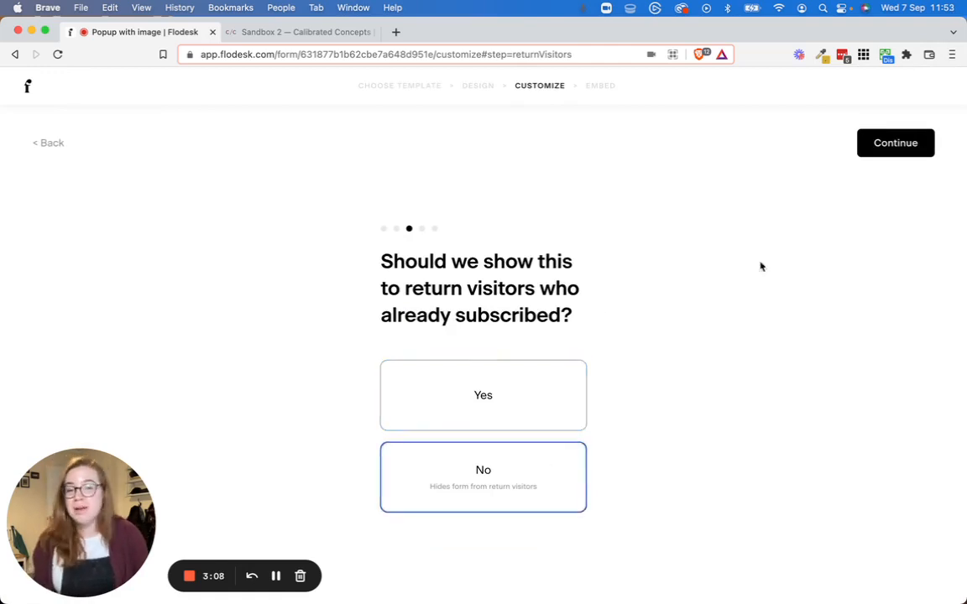
{"action": "left_click", "coordinate": [873, 143]}
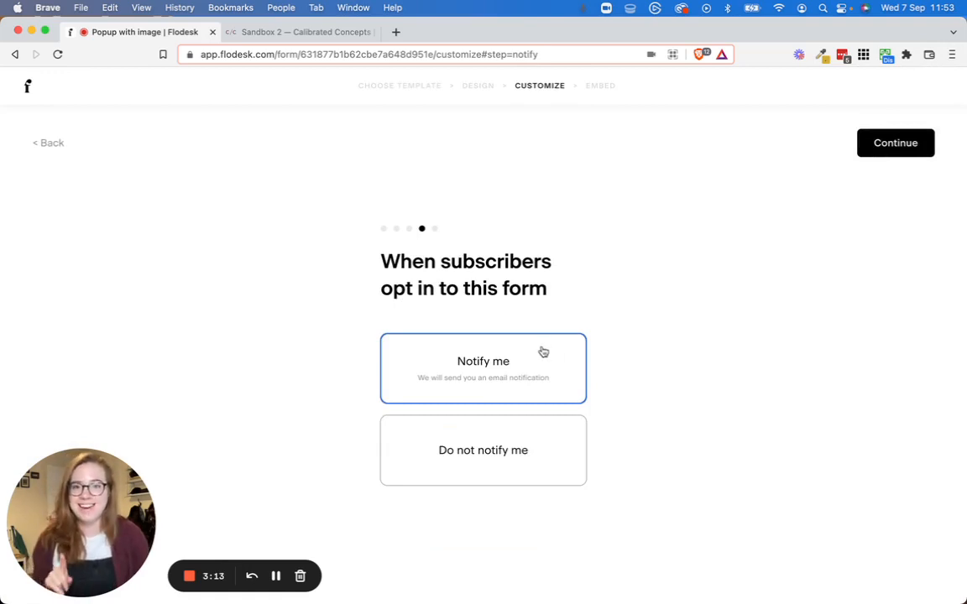
{"action": "left_click", "coordinate": [522, 464]}
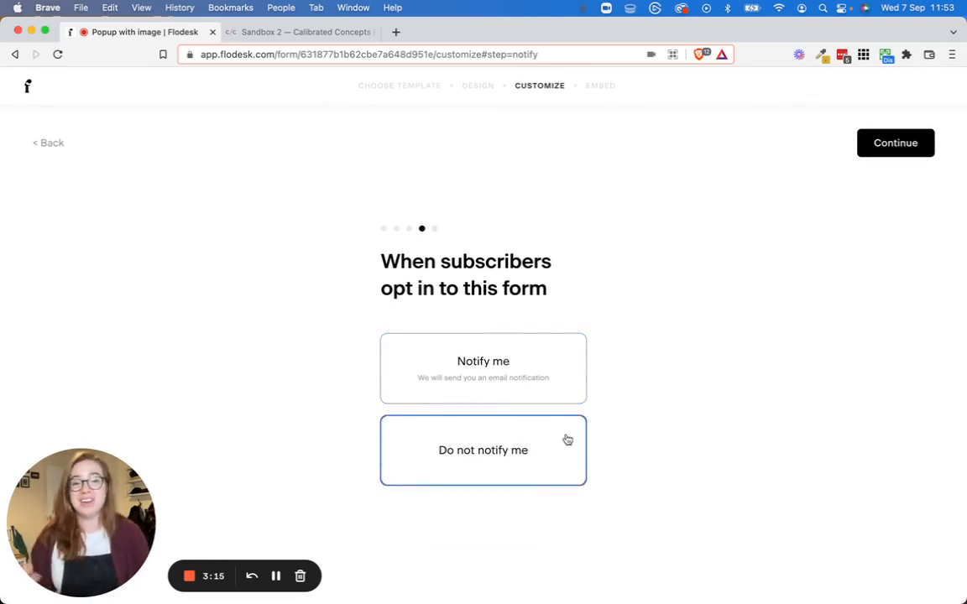
{"action": "left_click", "coordinate": [923, 142]}
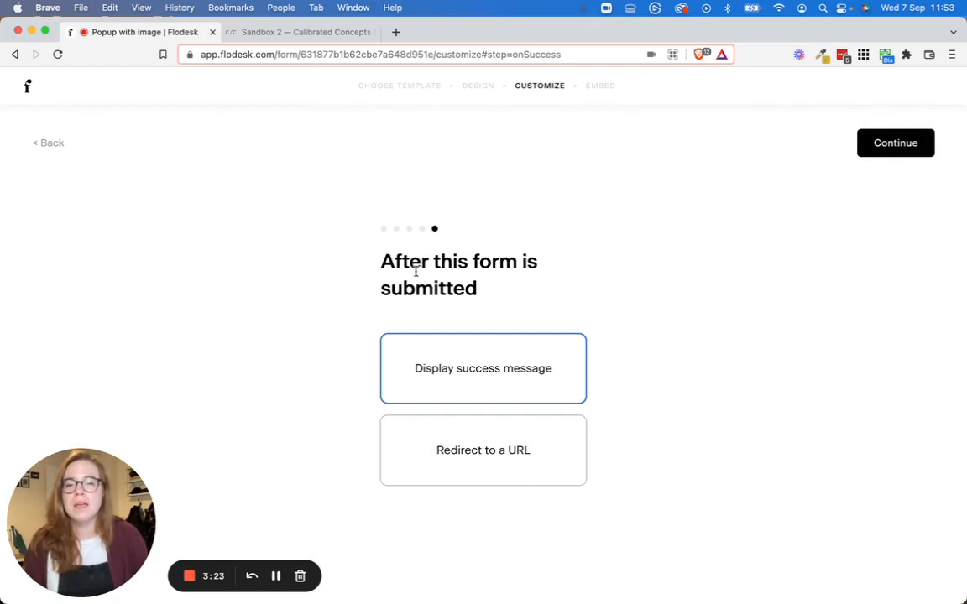
- Try the URL redirect, choose to display the success message after submission instead, and continue to the Embed stage
{"action": "left_click", "coordinate": [516, 452]}
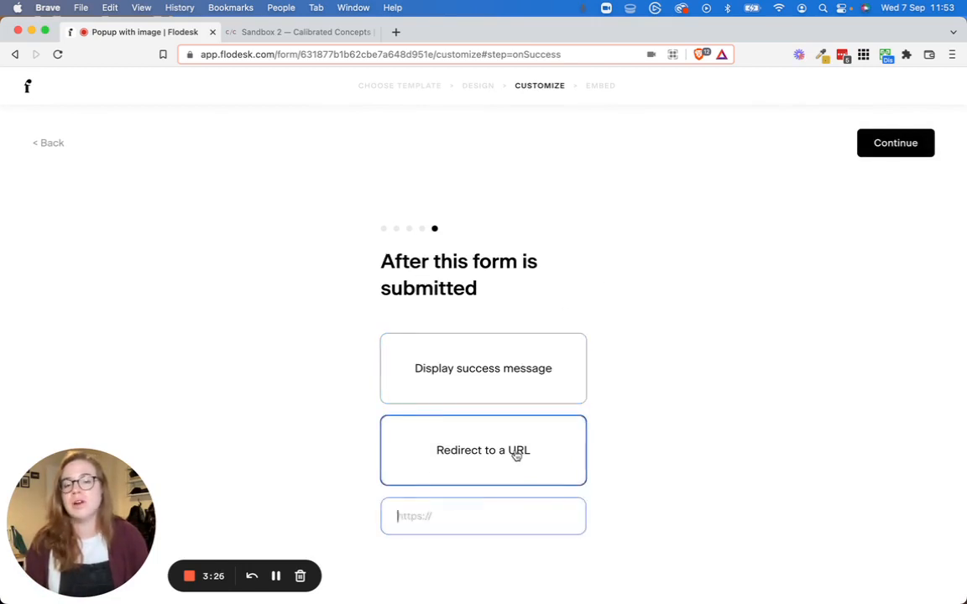
{"action": "left_click", "coordinate": [496, 371]}
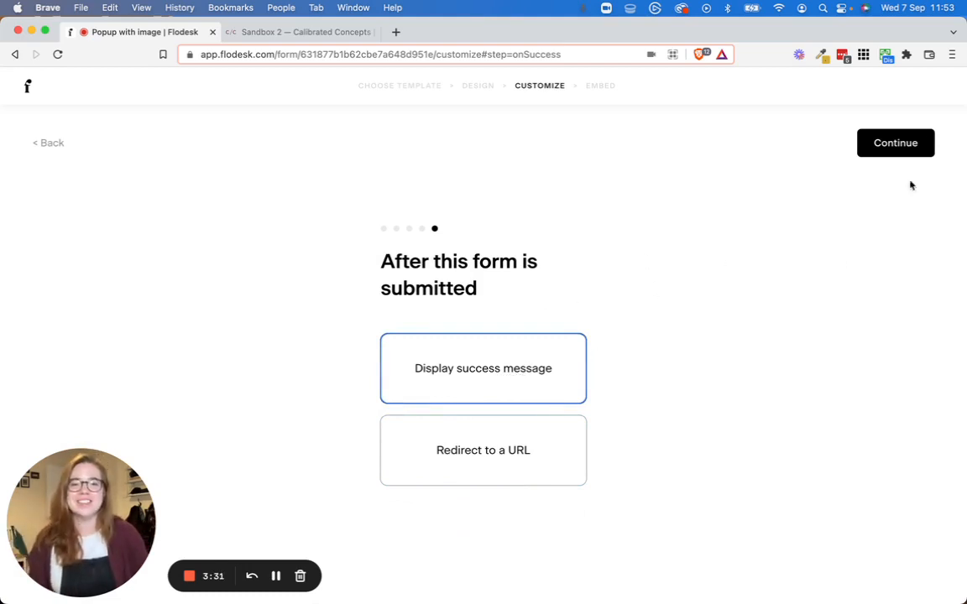
{"action": "left_click", "coordinate": [907, 144]}
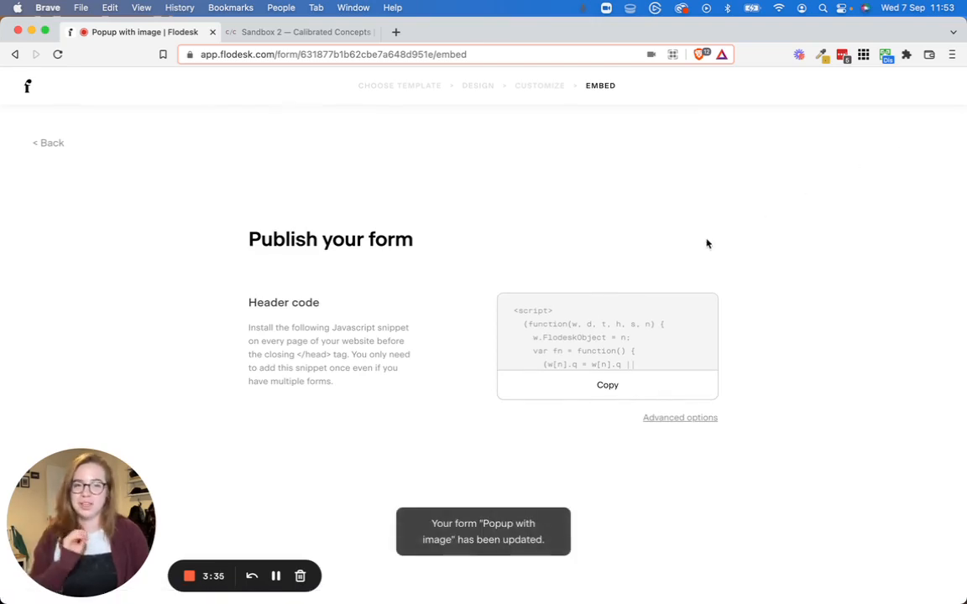
- Copy the popup form's header code, switch to the Squarespace site editor and save the Sandbox 2 page
{"action": "left_click", "coordinate": [601, 390]}
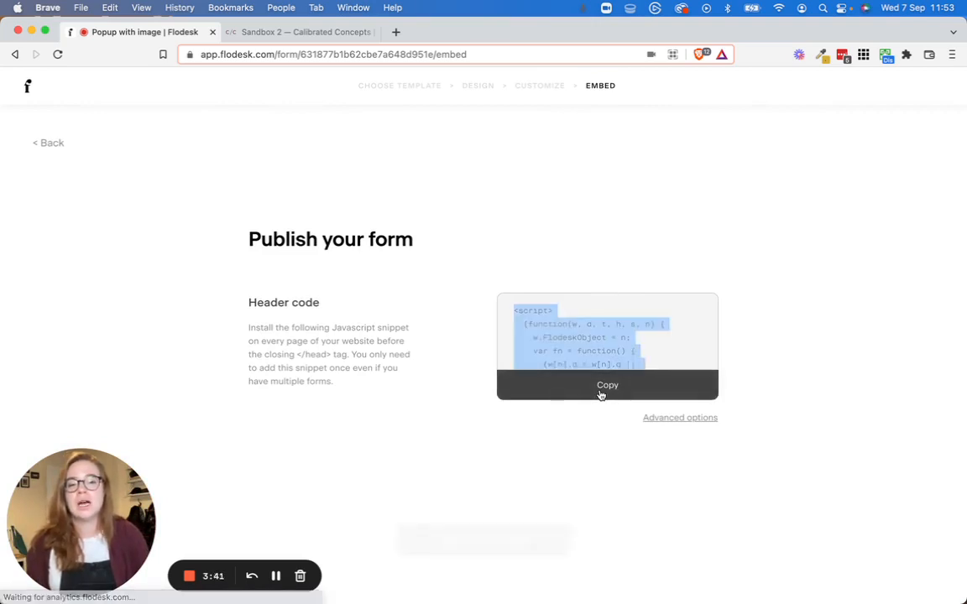
{"action": "left_click", "coordinate": [284, 31]}
{"action": "left_click", "coordinate": [29, 85]}
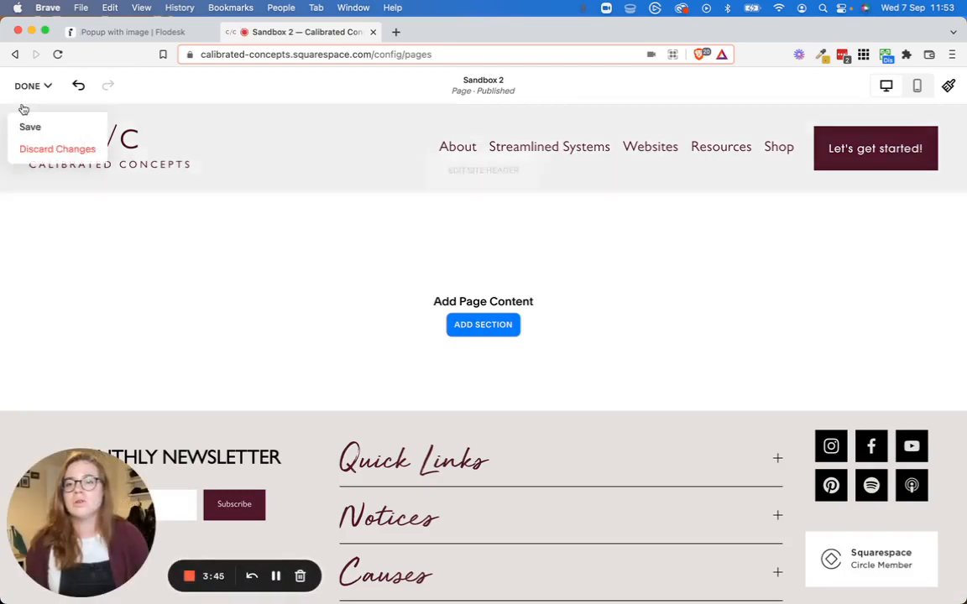
{"action": "left_click", "coordinate": [32, 130]}
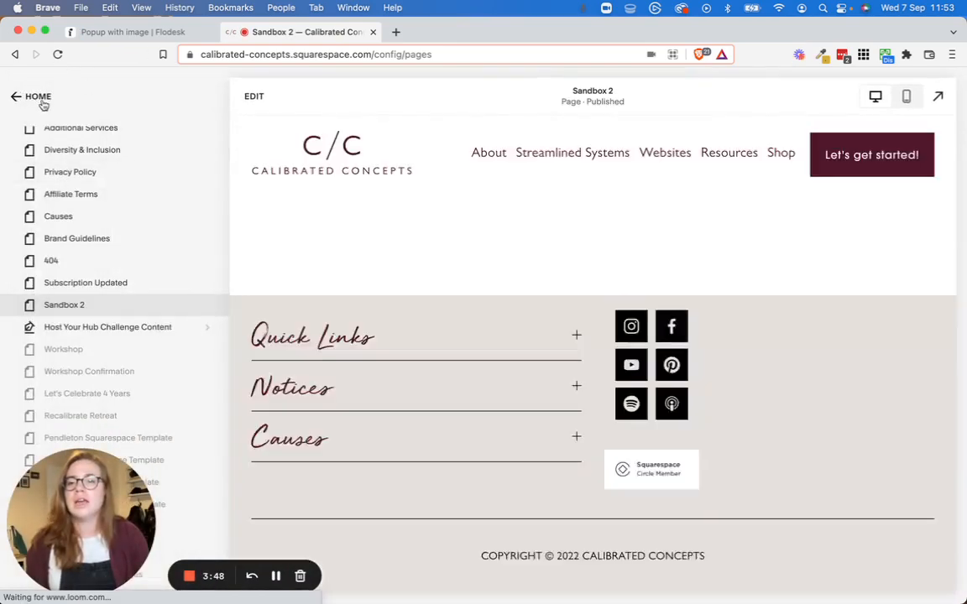
- Open the website's advanced Code Injection settings at the header code
{"action": "left_click", "coordinate": [42, 102]}
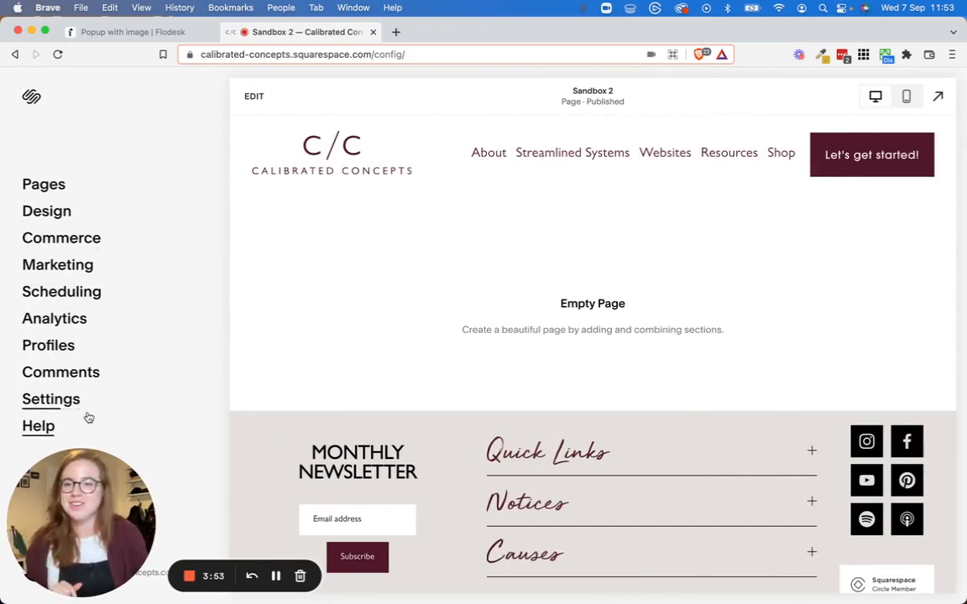
{"action": "left_click", "coordinate": [47, 403]}
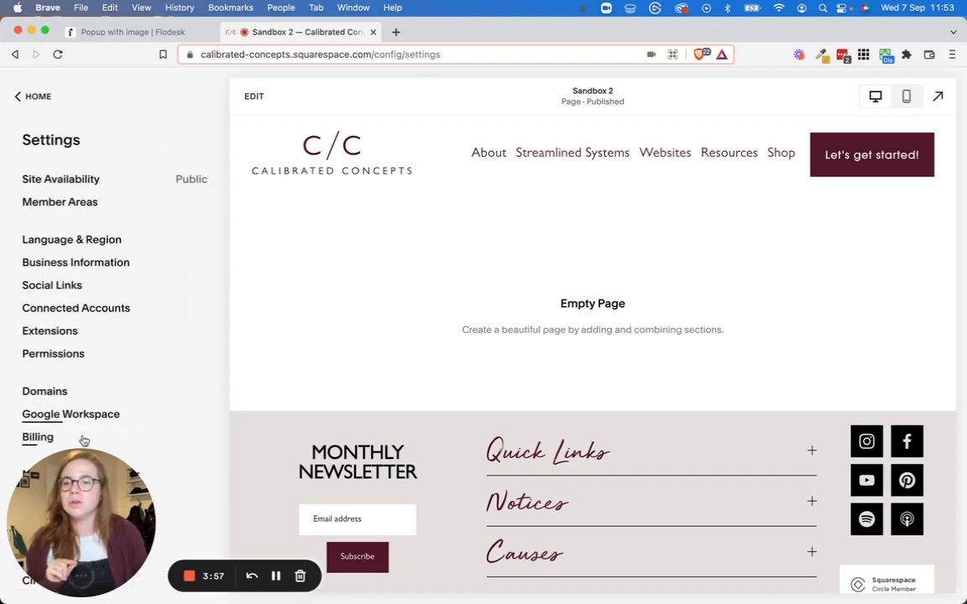
{"action": "left_click_drag", "start_coordinate": [79, 516], "coordinate": [228, 512]}
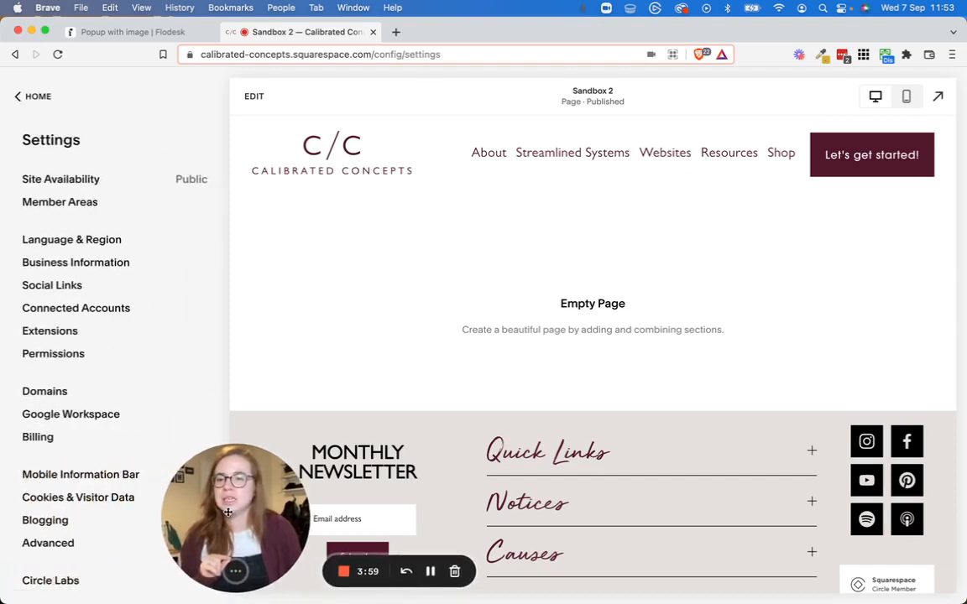
{"action": "left_click", "coordinate": [43, 544]}
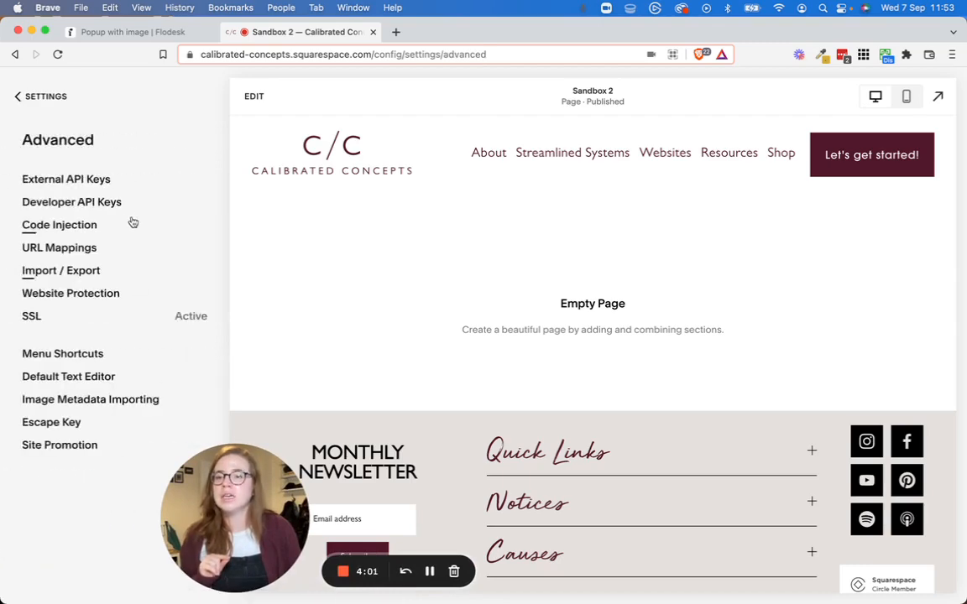
{"action": "left_click", "coordinate": [59, 225]}
{"action": "scroll", "coordinate": [182, 268], "scroll_direction": "down", "scroll_amount": 1}
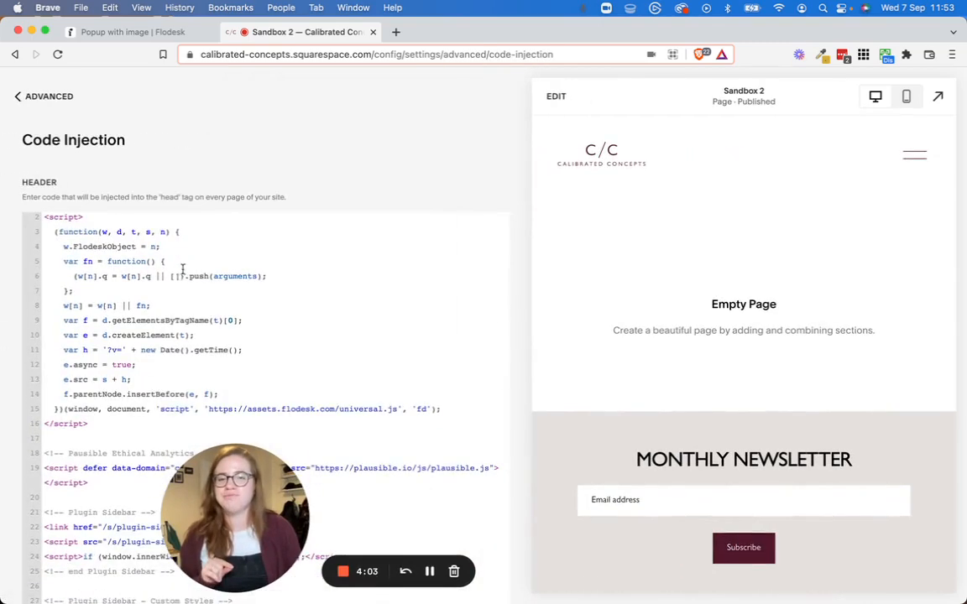
- Delete the Affiliatly comment and script from the site's header code injection
{"action": "scroll", "coordinate": [182, 269], "scroll_direction": "down", "scroll_amount": 10}
{"action": "scroll", "coordinate": [188, 362], "scroll_direction": "up", "scroll_amount": 4}
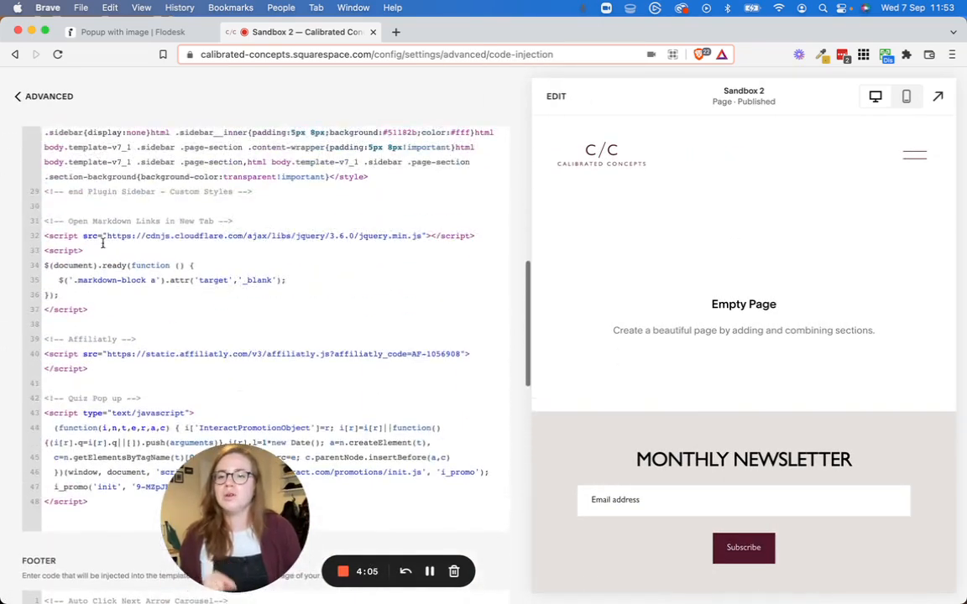
{"action": "scroll", "coordinate": [102, 242], "scroll_direction": "up", "scroll_amount": 10}
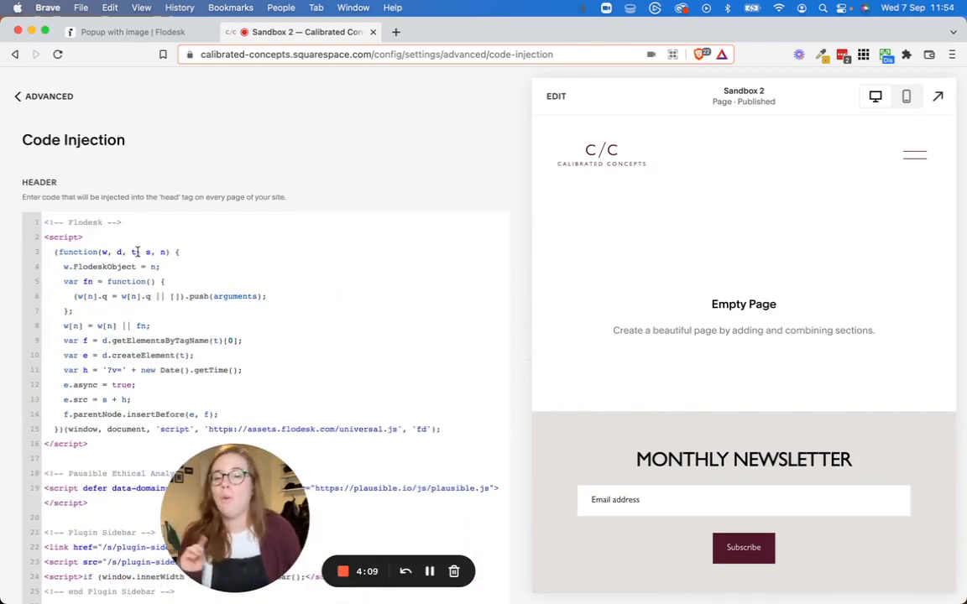
{"action": "scroll", "coordinate": [137, 251], "scroll_direction": "down", "scroll_amount": 10}
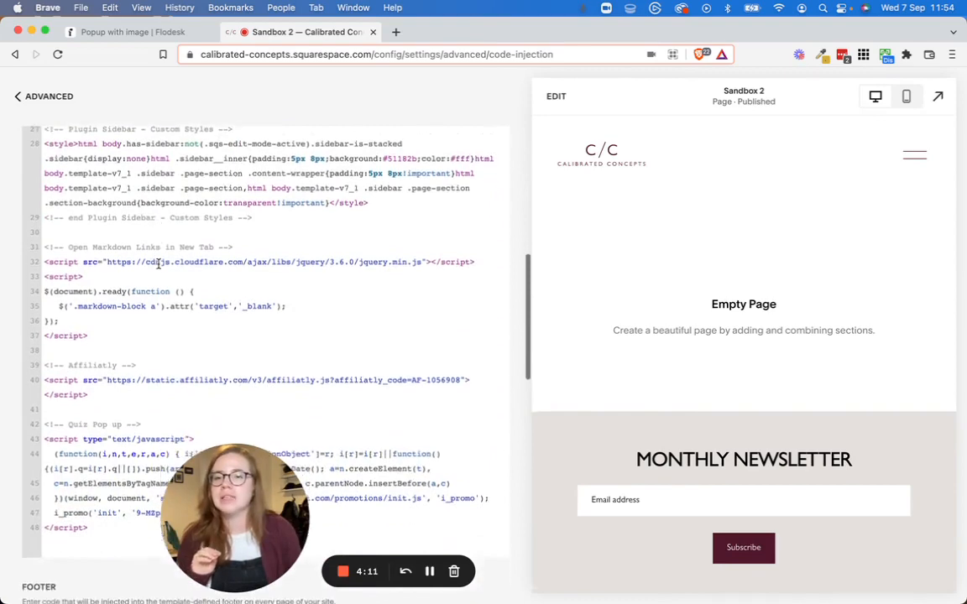
{"action": "scroll", "coordinate": [126, 335], "scroll_direction": "down", "scroll_amount": 1}
{"action": "left_click_drag", "start_coordinate": [87, 374], "coordinate": [34, 352]}
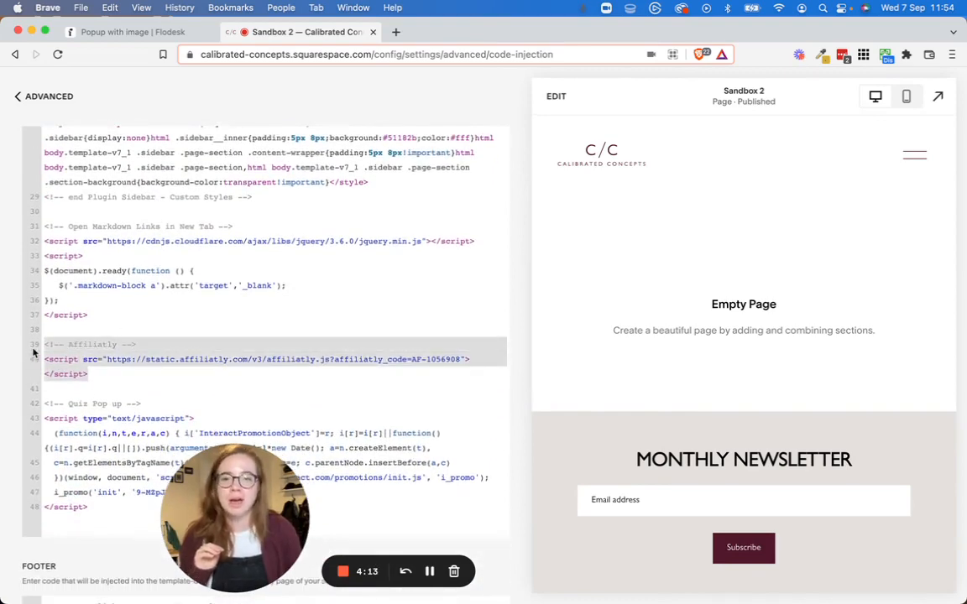
{"action": "key", "text": "BackSpace"}
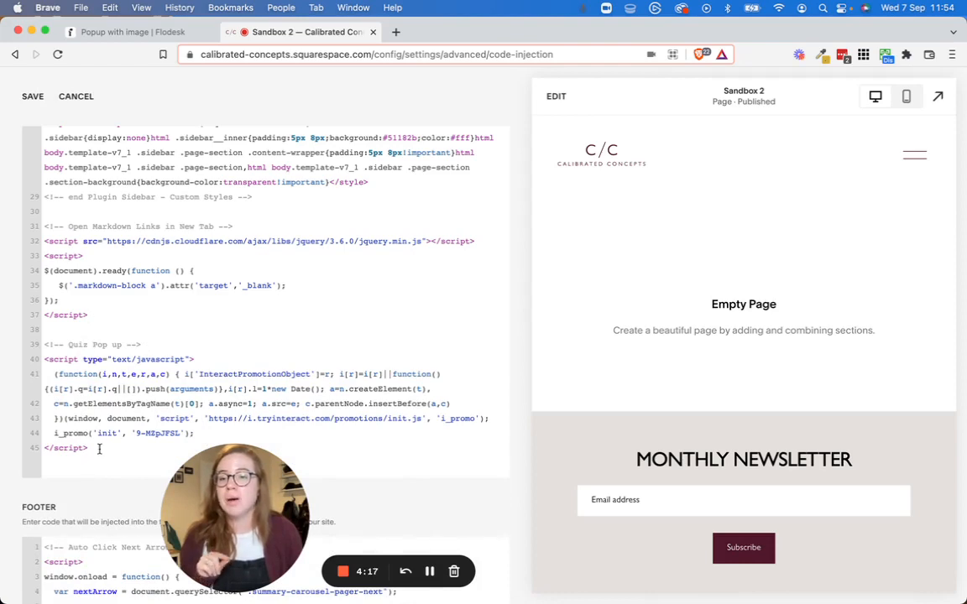
- Paste the copied popup code below the Quiz Pop up script, label it with the comment '<!-- Flodesk Pop up -->' and save
{"action": "key", "text": "Return"}
{"action": "key", "text": "Return"}
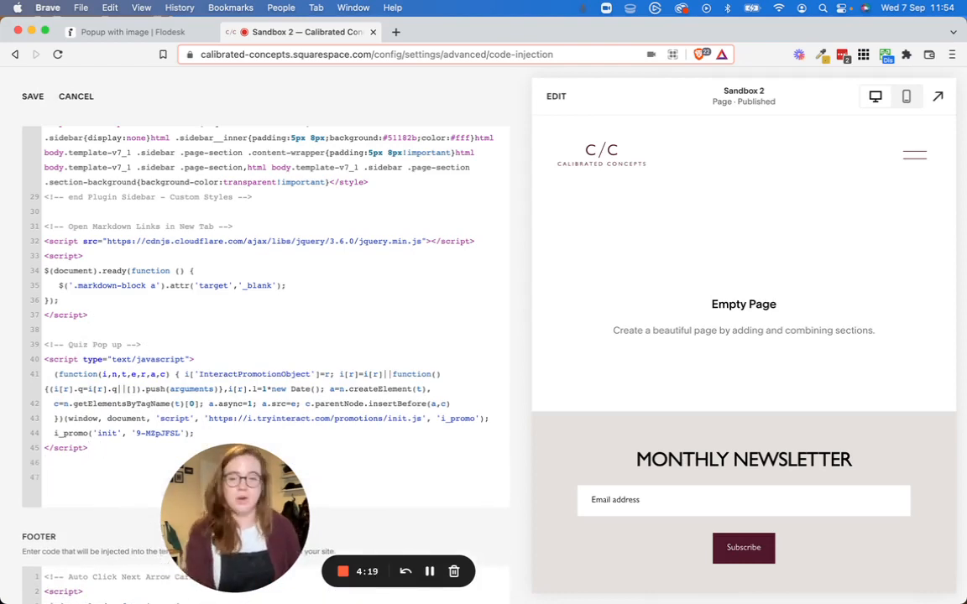
{"action": "scroll", "coordinate": [91, 344], "scroll_direction": "down", "scroll_amount": 4}
{"action": "key", "text": "super+v"}
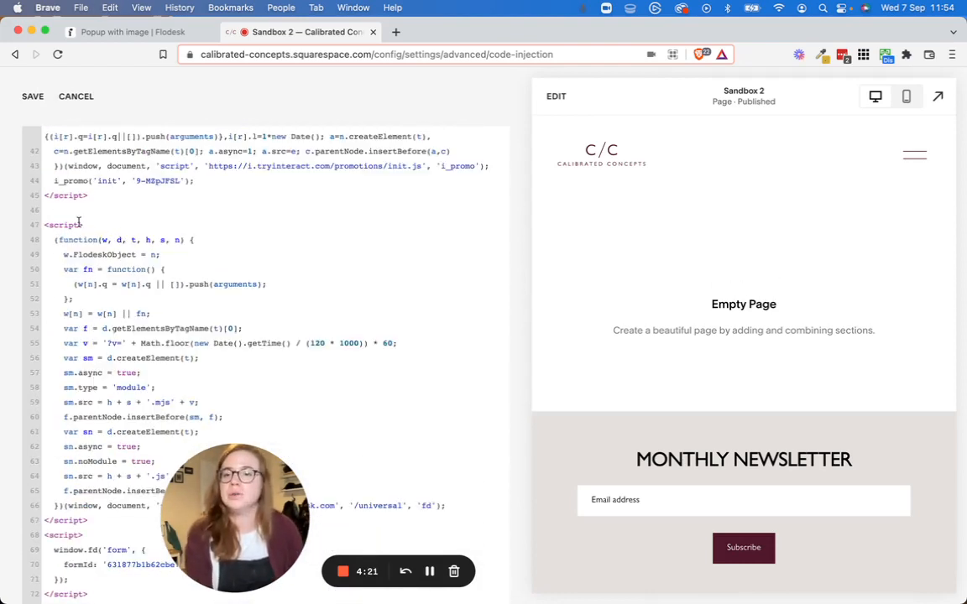
{"action": "left_click", "coordinate": [143, 200]}
{"action": "key", "text": "Return"}
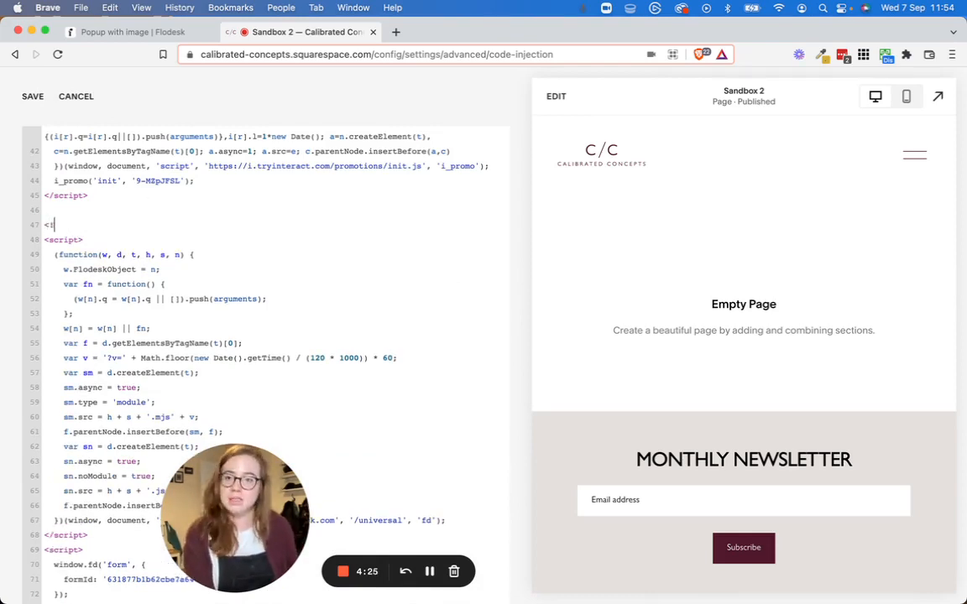
{"action": "type", "text": "<!-- Flodesk Pop up -->"}
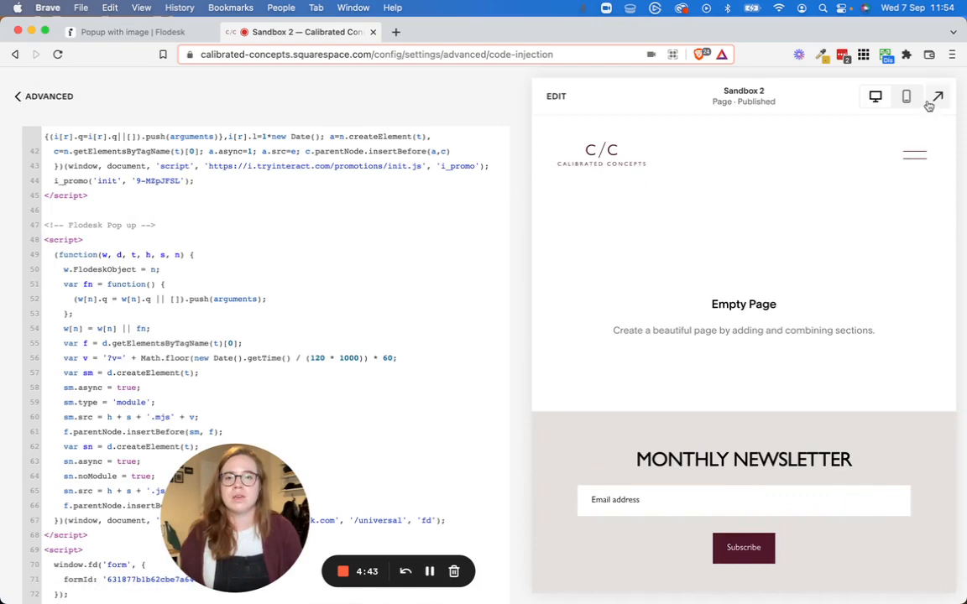
- Preview the site's home page at full size to check the mailing list popup, dismiss it and return to the code injection settings
{"action": "left_click", "coordinate": [603, 153]}
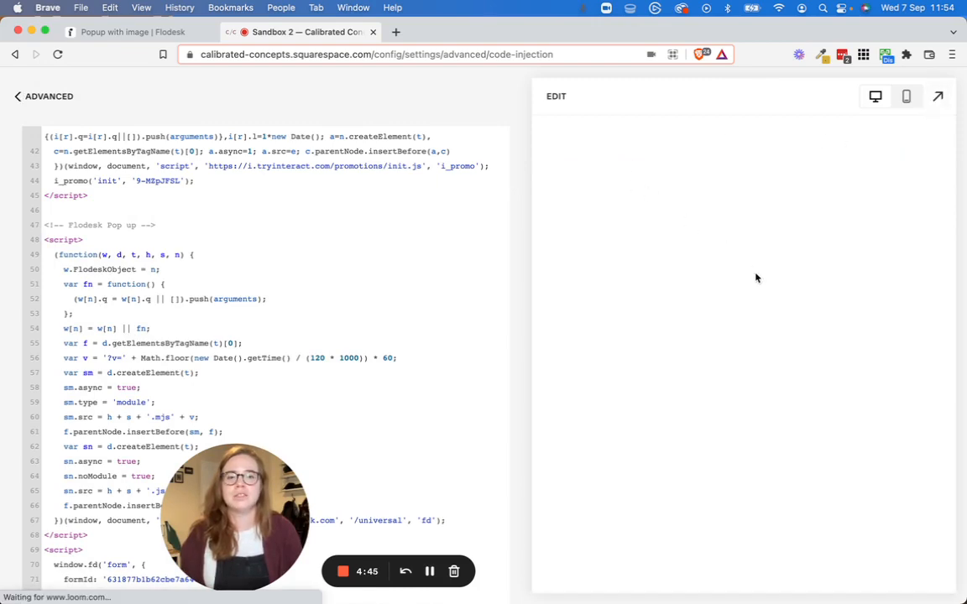
{"action": "scroll", "coordinate": [772, 269], "scroll_direction": "down", "scroll_amount": 5}
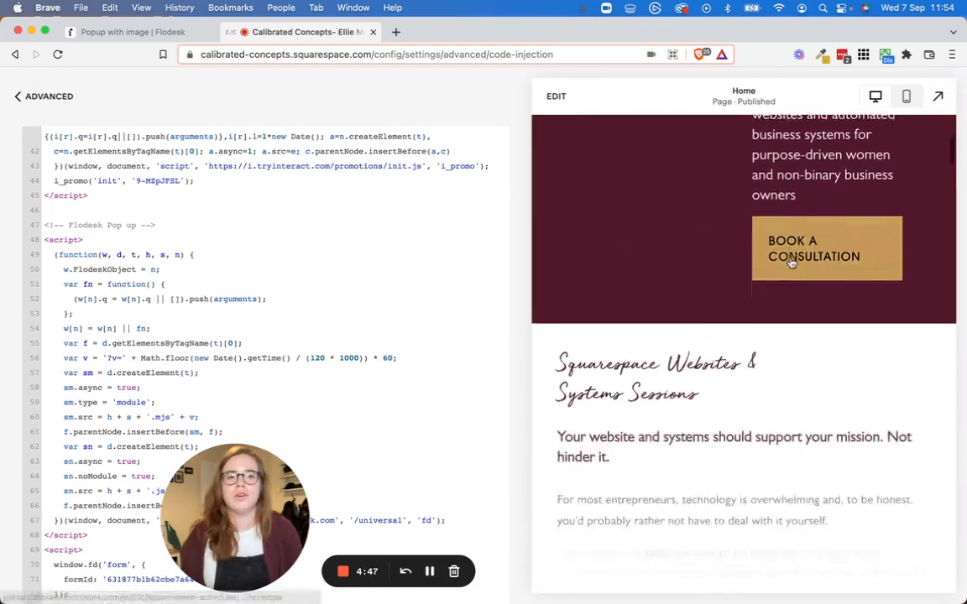
{"action": "scroll", "coordinate": [791, 263], "scroll_direction": "down", "scroll_amount": 10}
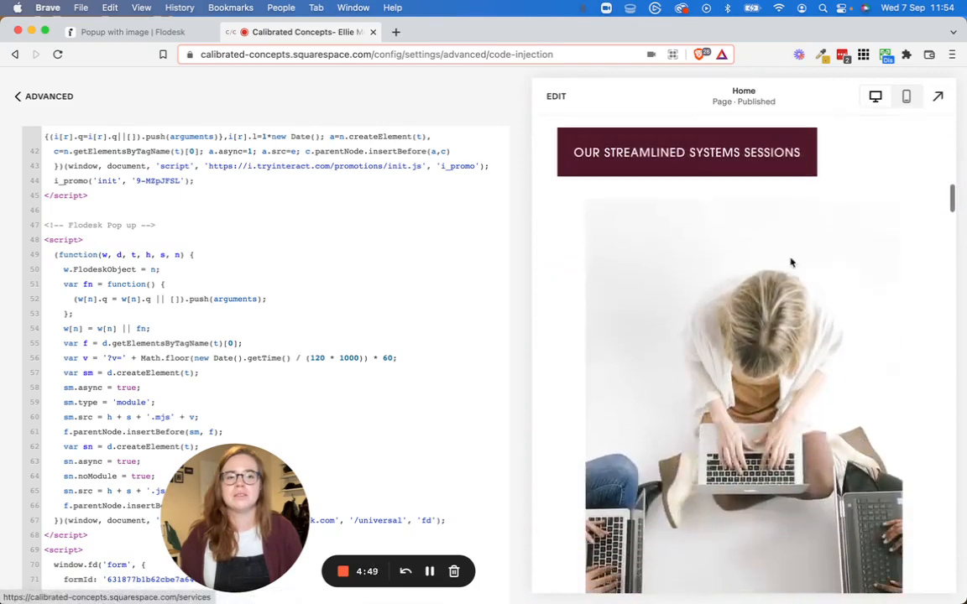
{"action": "scroll", "coordinate": [791, 263], "scroll_direction": "down", "scroll_amount": 5}
{"action": "left_click", "coordinate": [937, 97]}
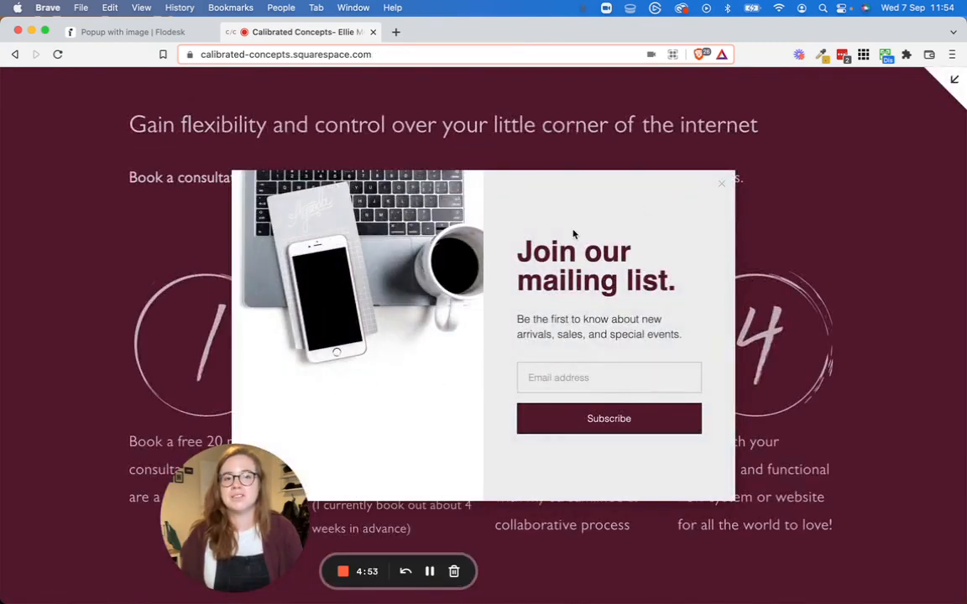
{"action": "left_click", "coordinate": [720, 187]}
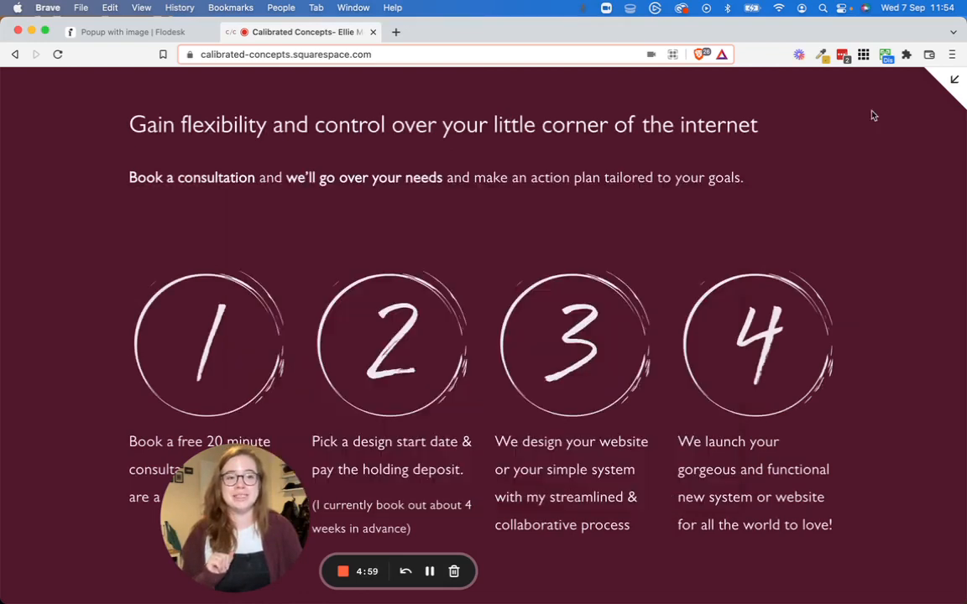
{"action": "left_click", "coordinate": [944, 82]}
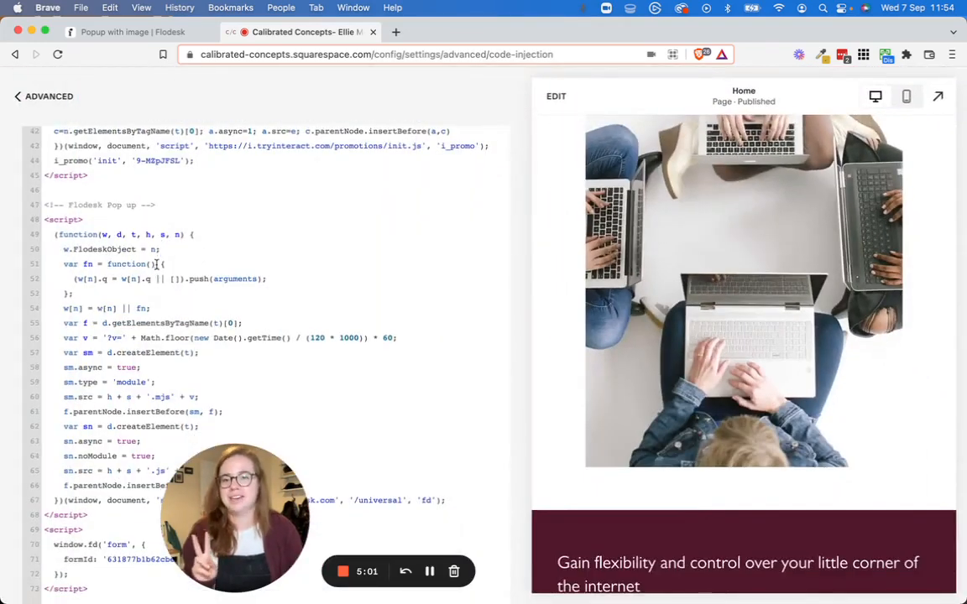
- Remove the Flodesk Pop up code and the blank lines after the Quiz Pop up script from the header, and save
{"action": "scroll", "coordinate": [234, 363], "scroll_direction": "down", "scroll_amount": 5}
{"action": "scroll", "coordinate": [117, 285], "scroll_direction": "up", "scroll_amount": 2}
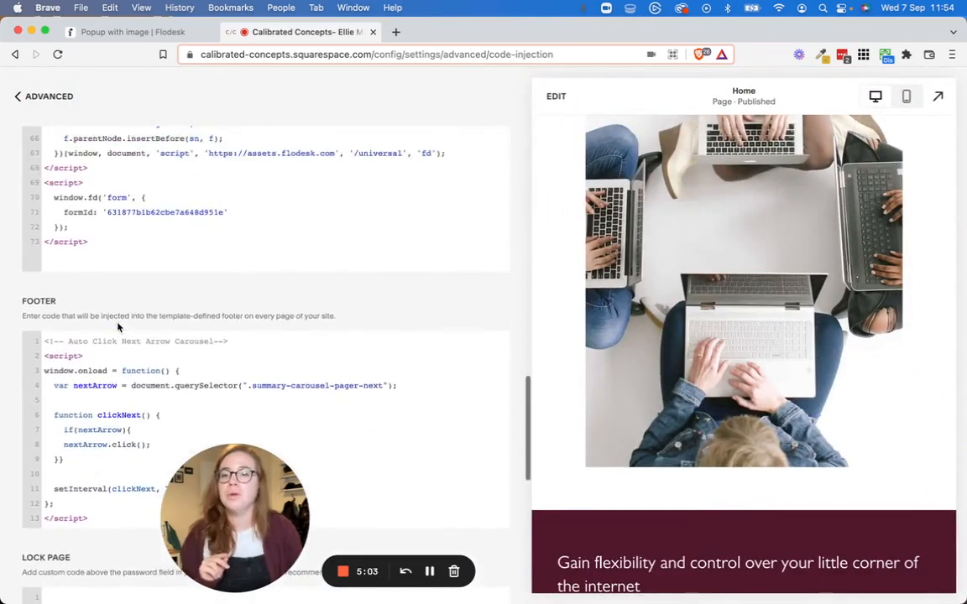
{"action": "left_click_drag", "start_coordinate": [117, 293], "coordinate": [28, 217]}
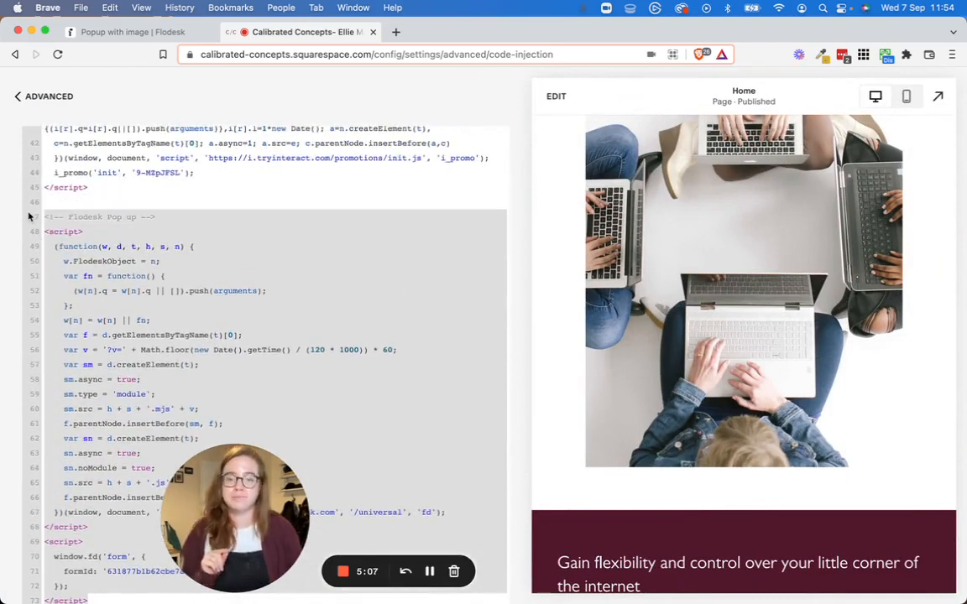
{"action": "key", "text": "BackSpace"}
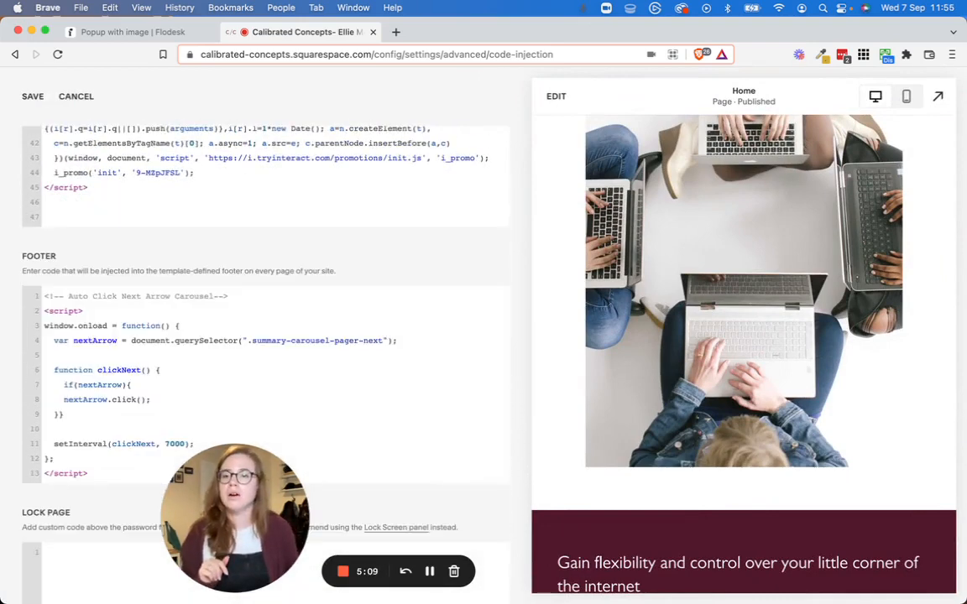
{"action": "key", "text": "BackSpace"}
{"action": "key", "text": "BackSpace"}
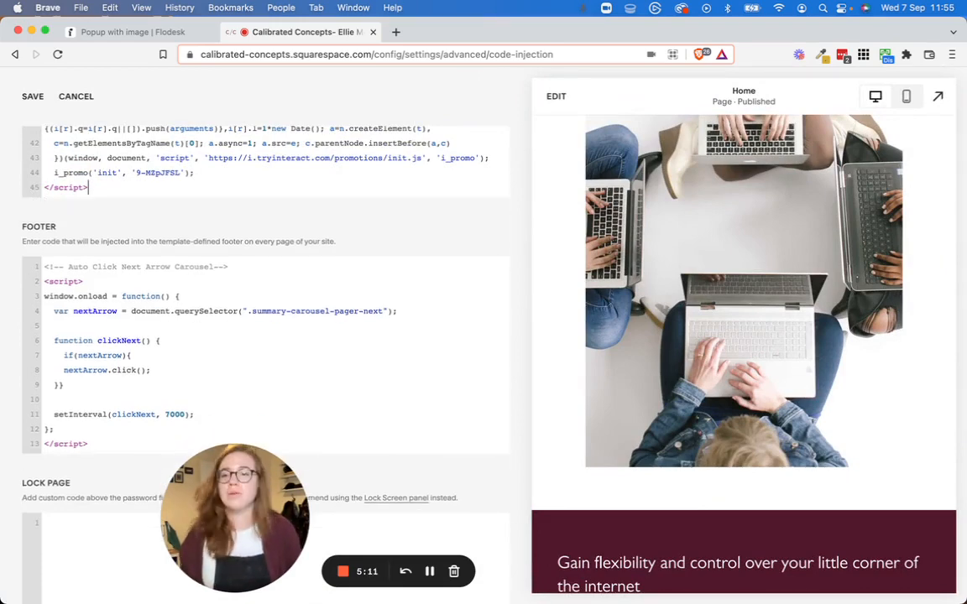
{"action": "left_click", "coordinate": [33, 96]}
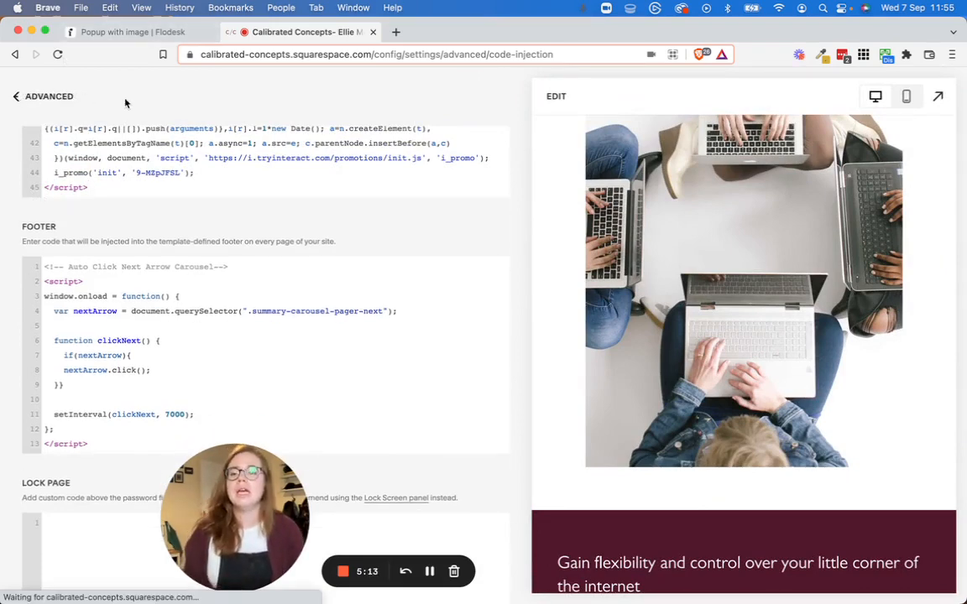
- Leave the code injection settings and go back to the site's page list
{"action": "left_click", "coordinate": [13, 99]}
{"action": "left_click", "coordinate": [24, 99]}
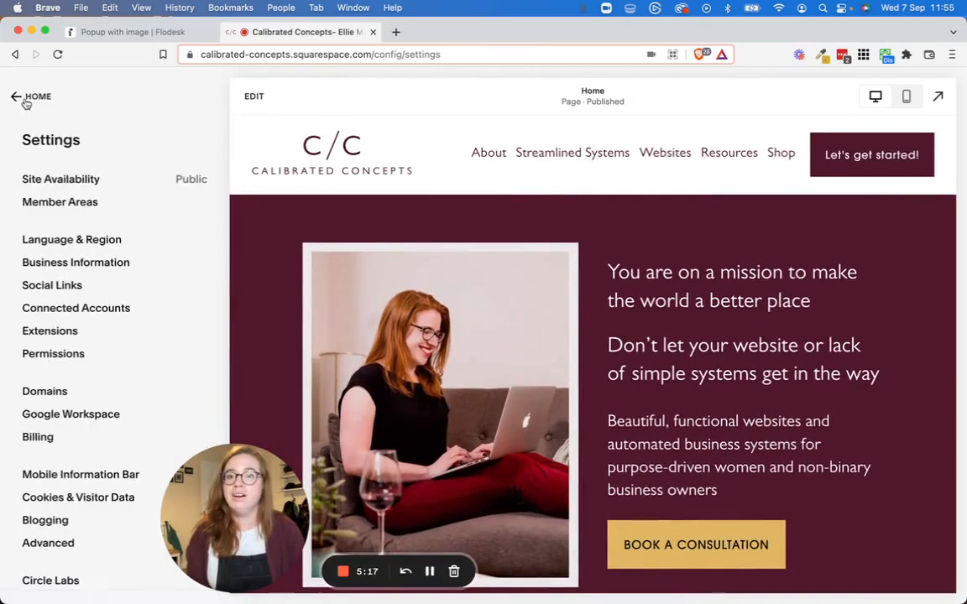
{"action": "left_click", "coordinate": [30, 98]}
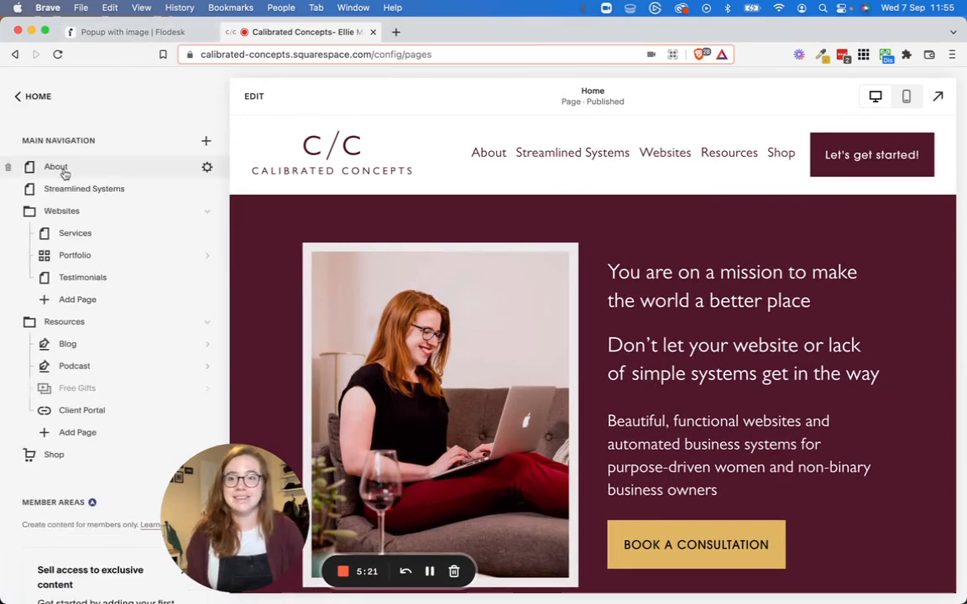
- Switch to Flodesk, return to the forms list and add a suffix after 'Popup with image -' in the popup form's name
{"action": "left_click", "coordinate": [126, 32]}
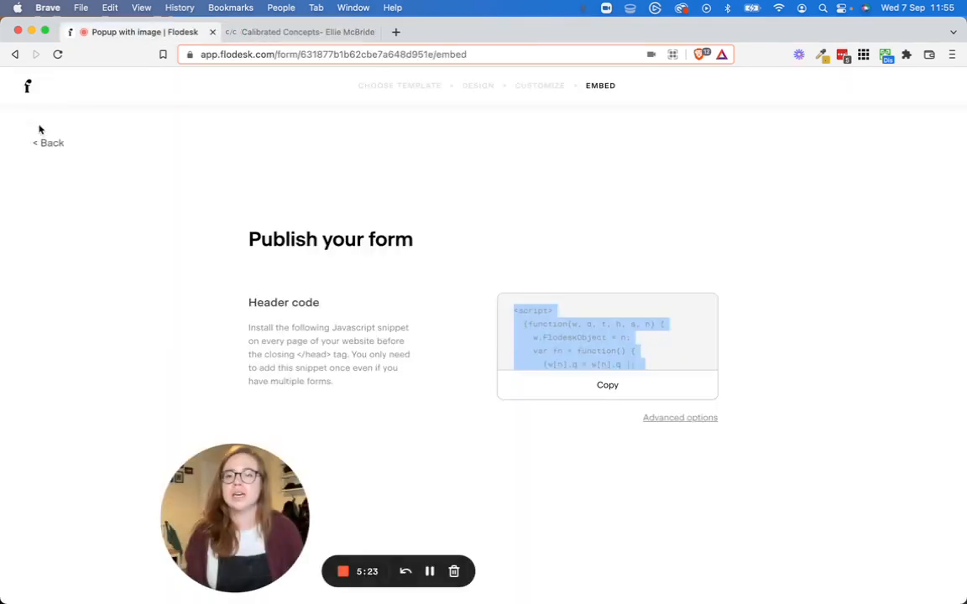
{"action": "left_click", "coordinate": [28, 87]}
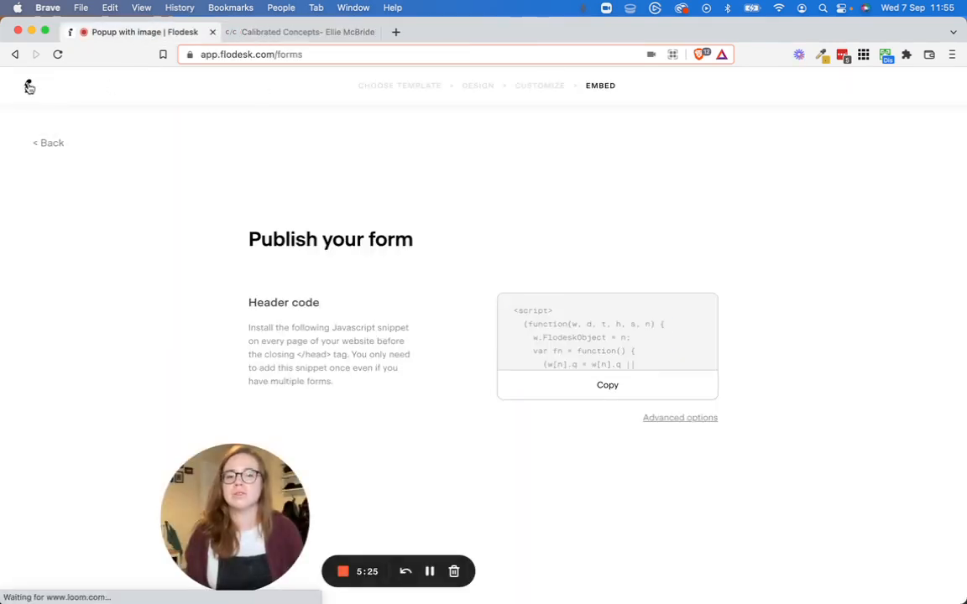
{"action": "scroll", "coordinate": [269, 184], "scroll_direction": "down", "scroll_amount": 3}
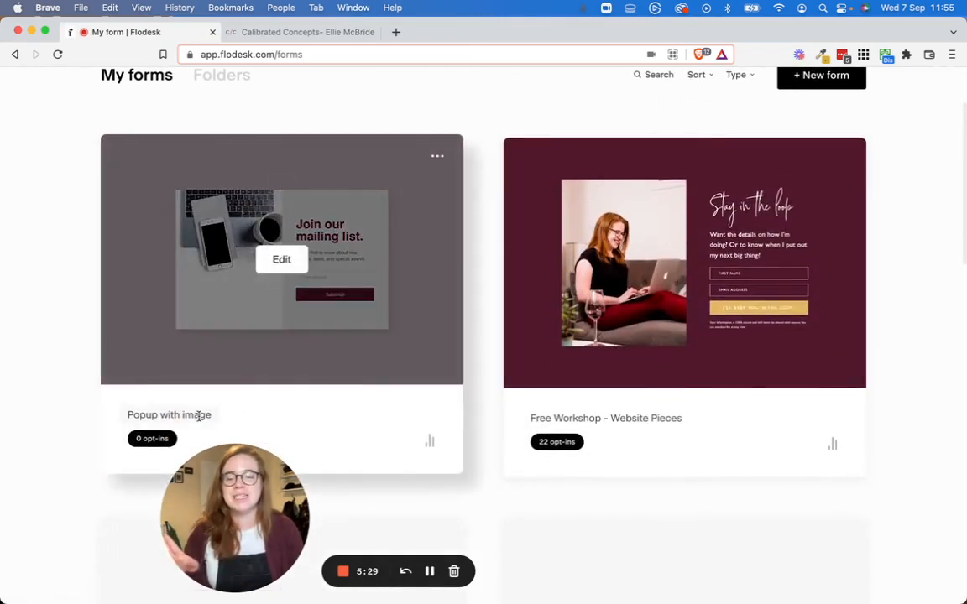
{"action": "left_click", "coordinate": [156, 414]}
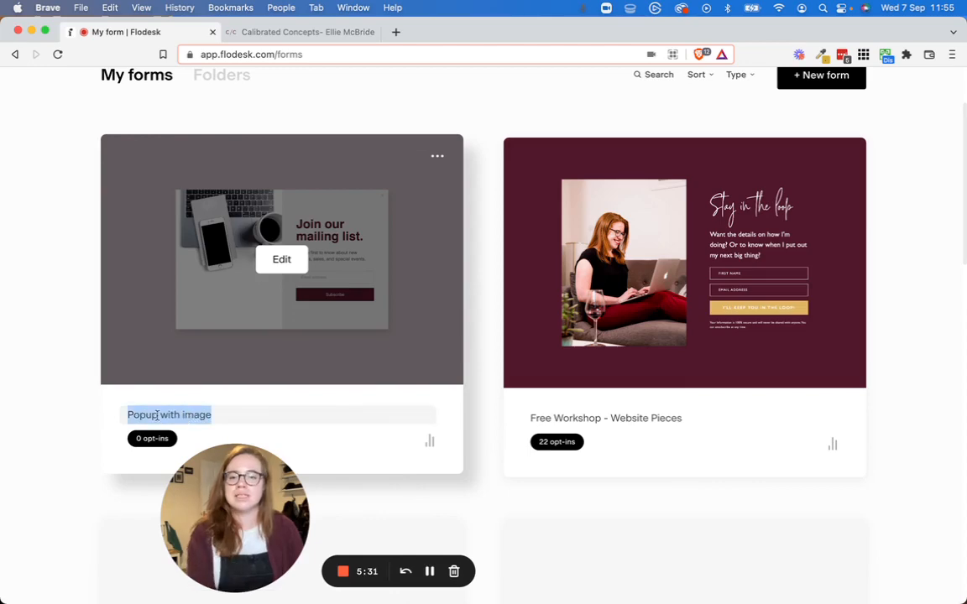
{"action": "left_click", "coordinate": [263, 421]}
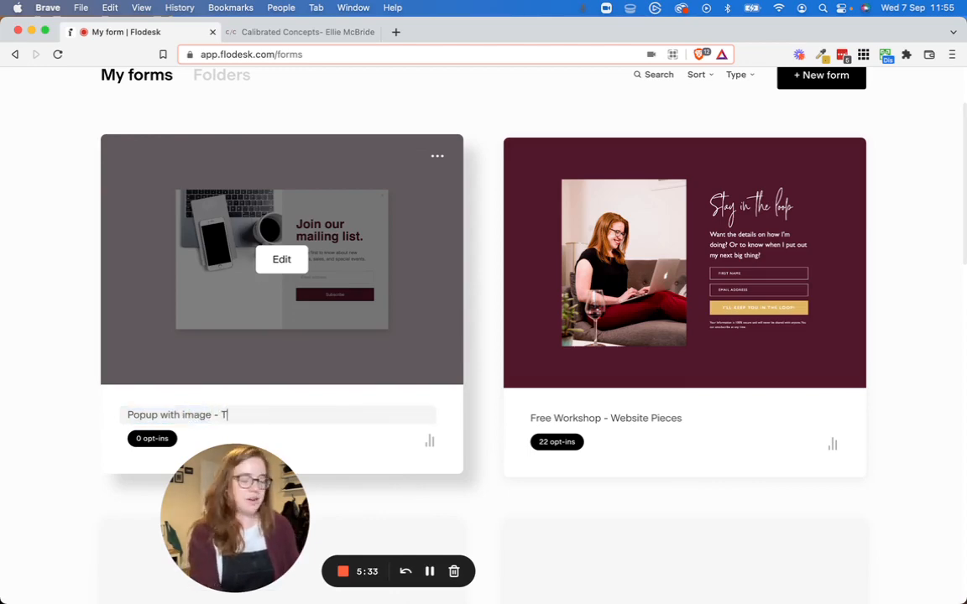
- Create a new inline form from the 'Inline with image II' template and assign it to the Newsletter segment
{"action": "scroll", "coordinate": [759, 254], "scroll_direction": "up", "scroll_amount": 3}
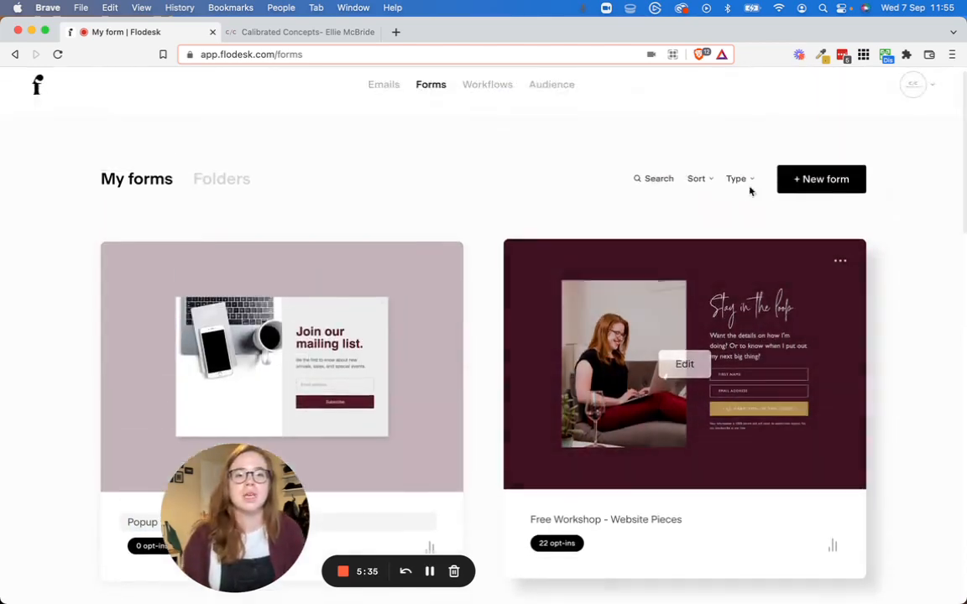
{"action": "left_click", "coordinate": [839, 181]}
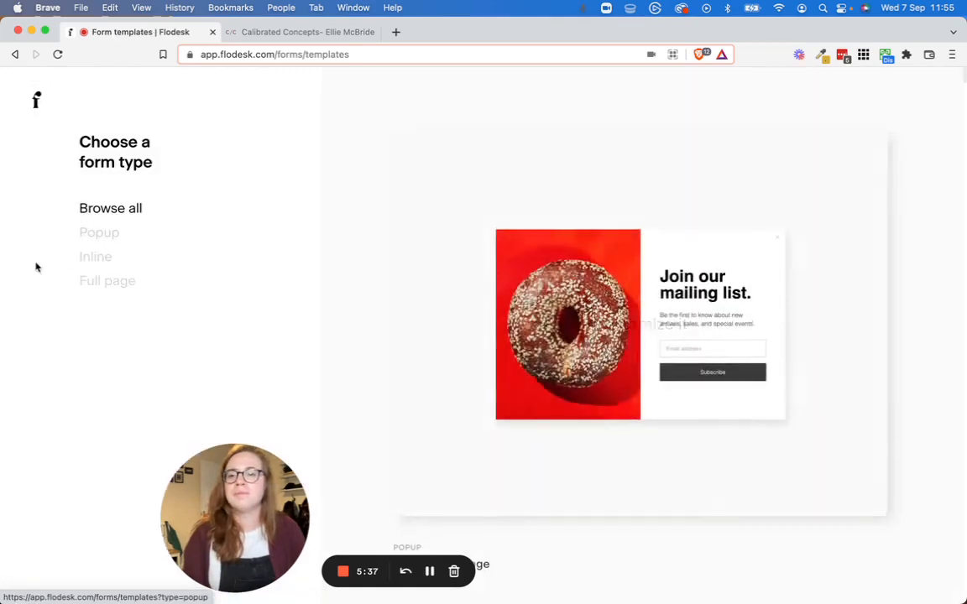
{"action": "left_click", "coordinate": [98, 260]}
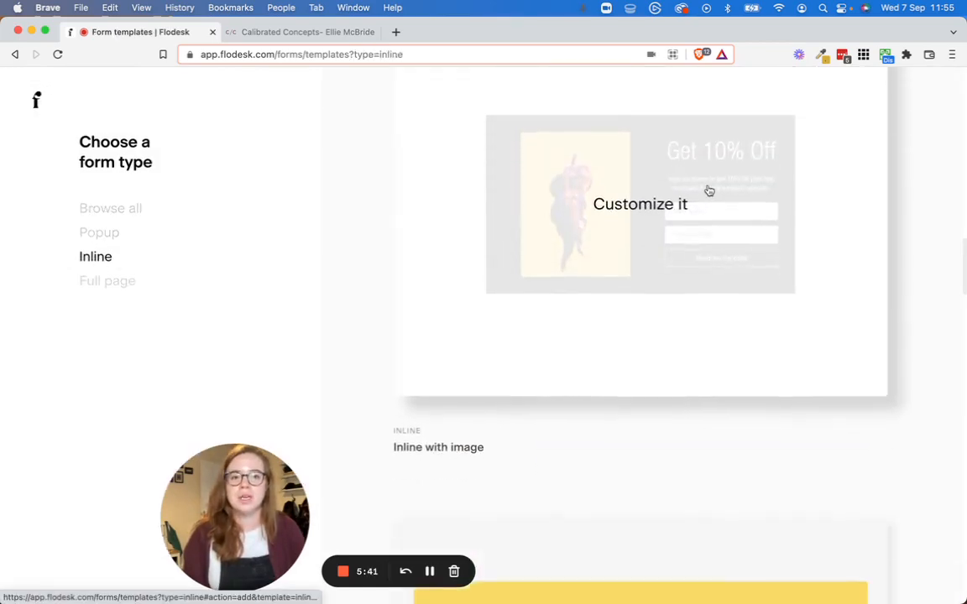
{"action": "scroll", "coordinate": [918, 214], "scroll_direction": "down", "scroll_amount": 5}
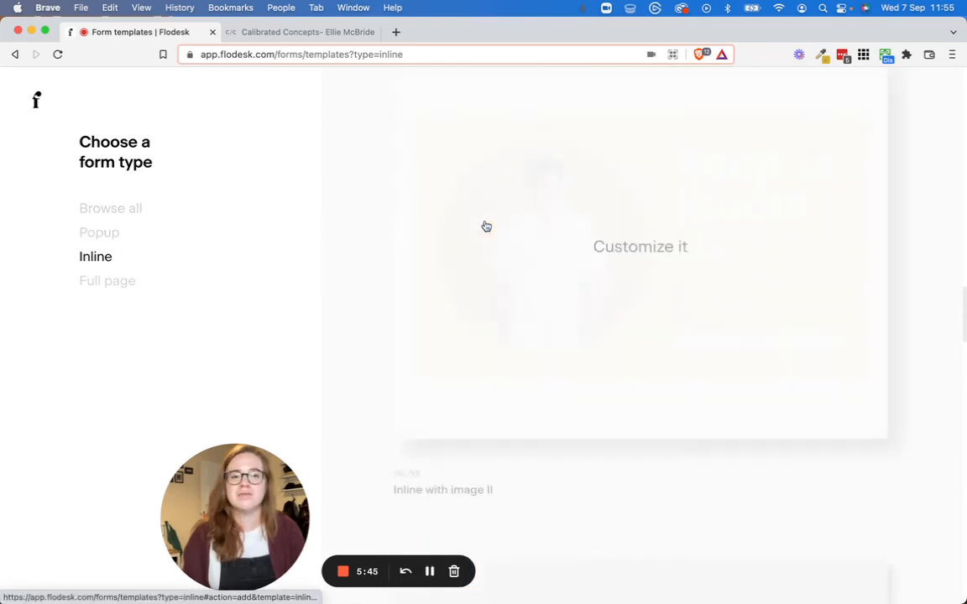
{"action": "left_click", "coordinate": [484, 226]}
{"action": "left_click", "coordinate": [453, 356]}
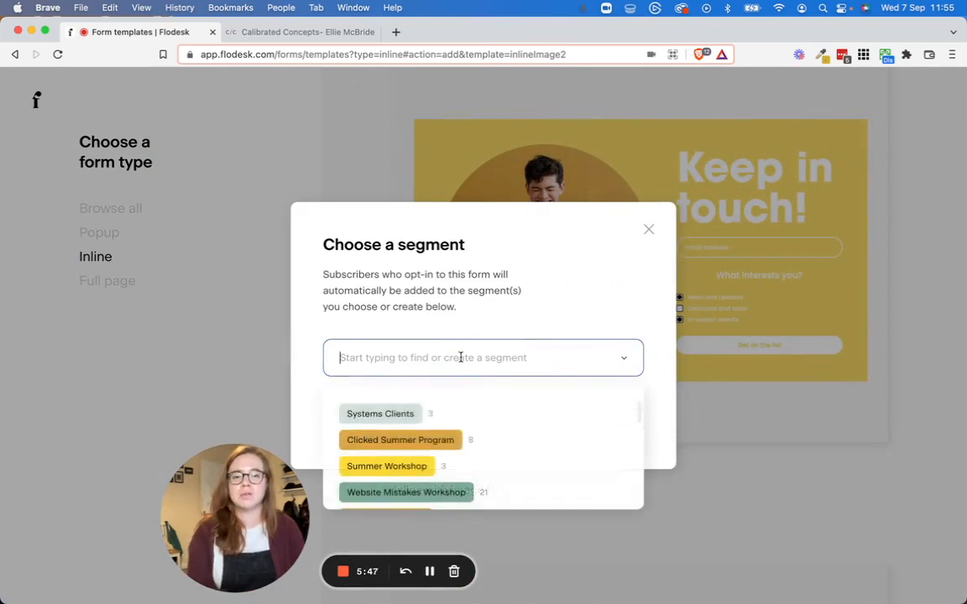
{"action": "type", "text": "newslet"}
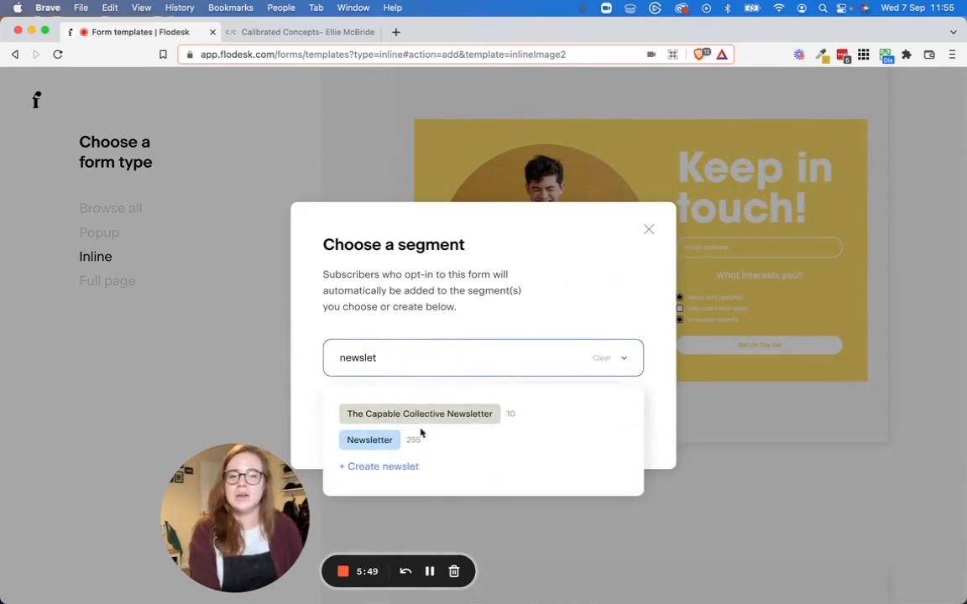
{"action": "left_click", "coordinate": [390, 440]}
{"action": "left_click", "coordinate": [597, 424]}
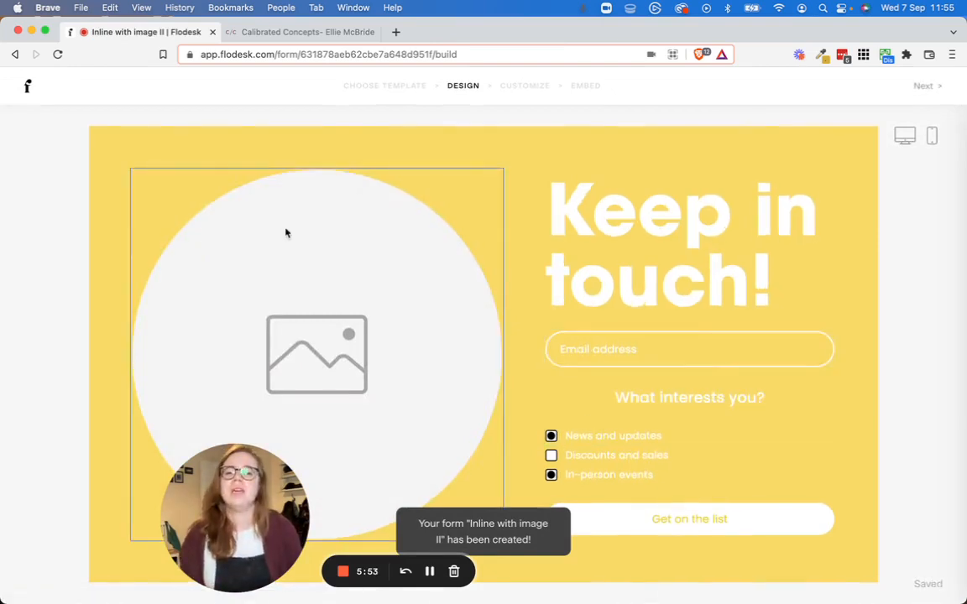
- Fill the form's circular image placeholder by uploading the photo of hands typing on a laptop
{"action": "left_click", "coordinate": [286, 233]}
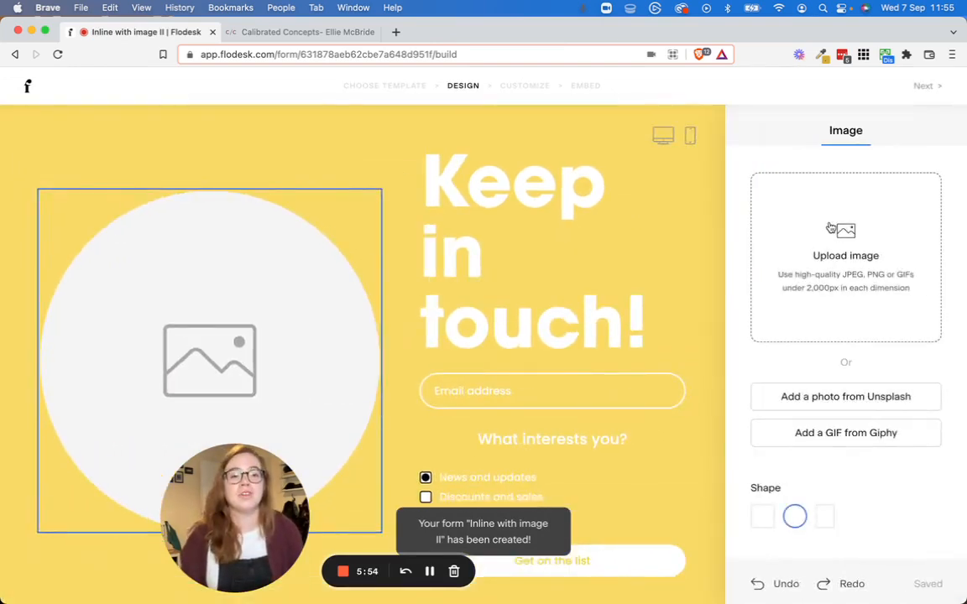
{"action": "left_click", "coordinate": [830, 228]}
{"action": "double_click", "coordinate": [453, 230]}
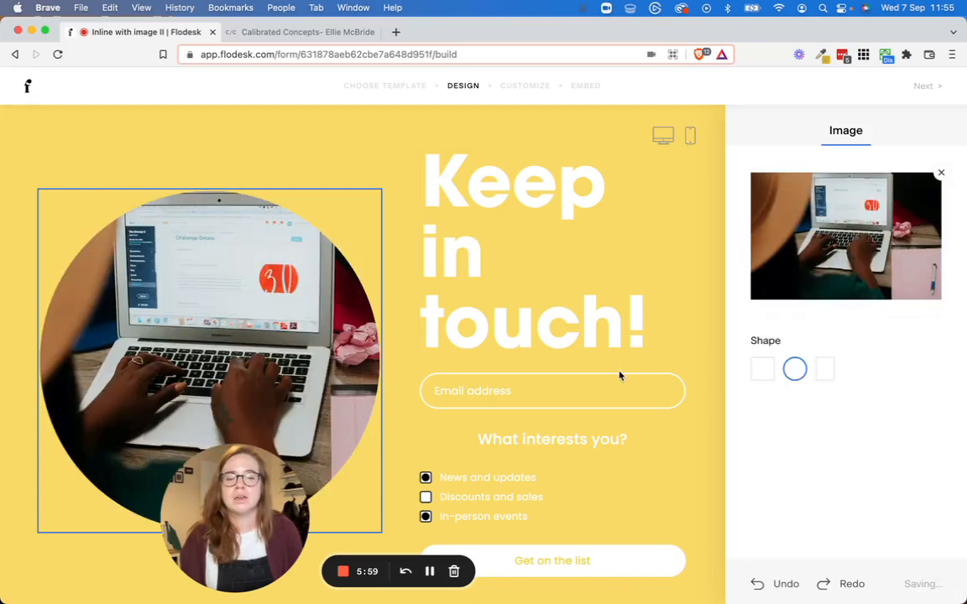
- Set the form's Background 1 colour to the dark burgundy brand colour
{"action": "left_click", "coordinate": [718, 289]}
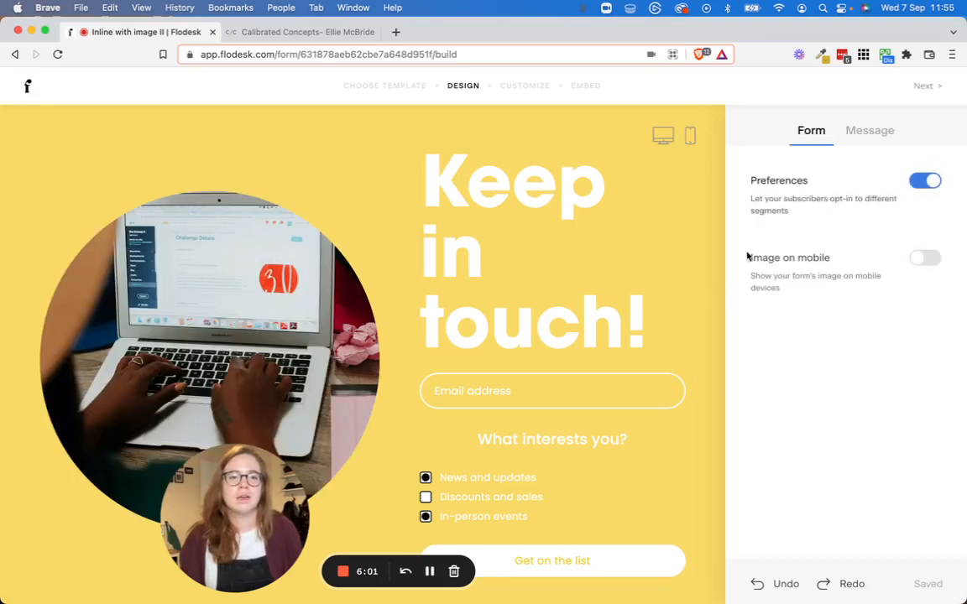
{"action": "left_click", "coordinate": [767, 440]}
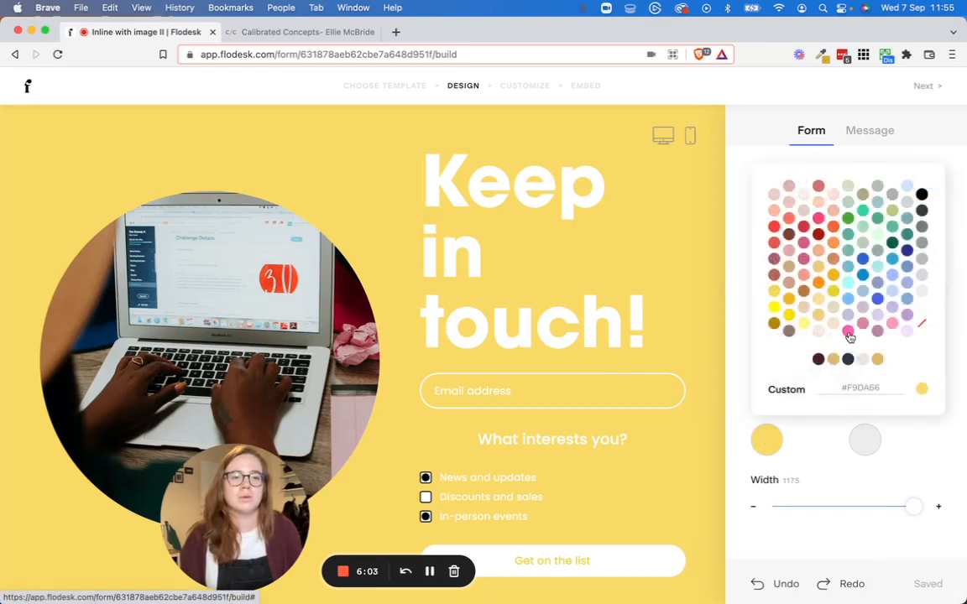
{"action": "left_click", "coordinate": [818, 359]}
{"action": "left_click", "coordinate": [750, 360]}
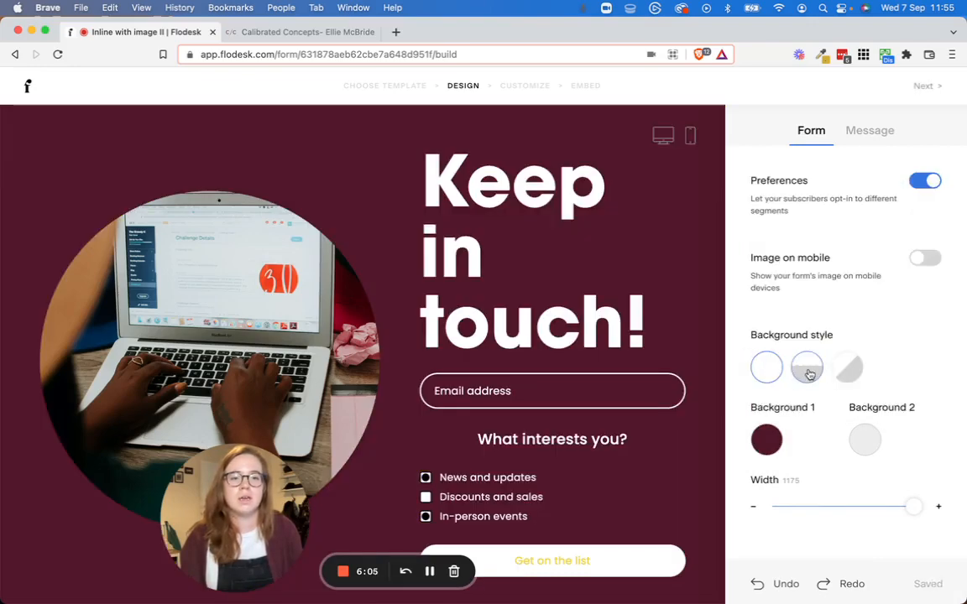
- Try out the wavy, diagonal and solid background styles on the form
{"action": "left_click", "coordinate": [808, 370]}
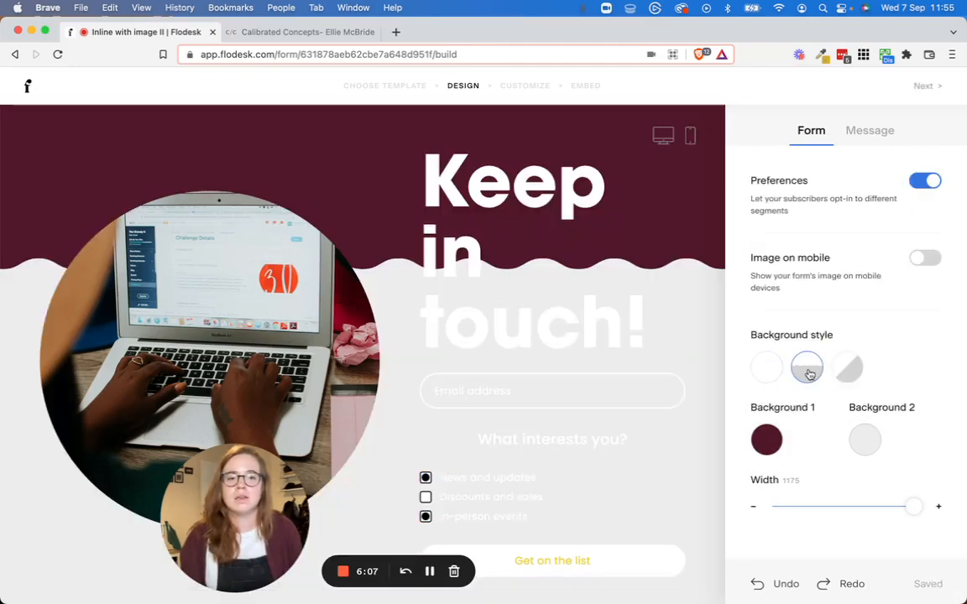
{"action": "left_click", "coordinate": [848, 368]}
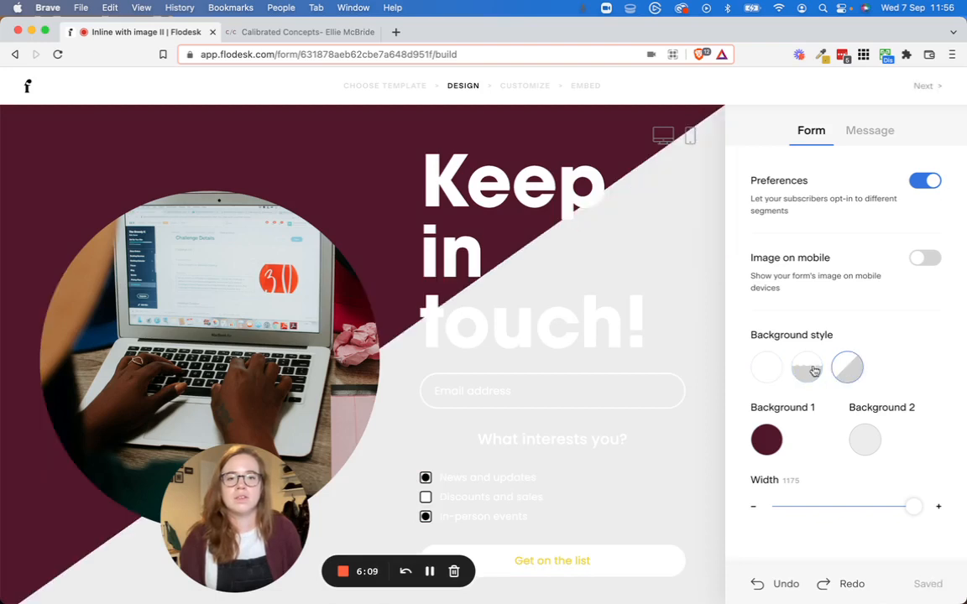
{"action": "left_click", "coordinate": [765, 372]}
{"action": "left_click", "coordinate": [807, 370]}
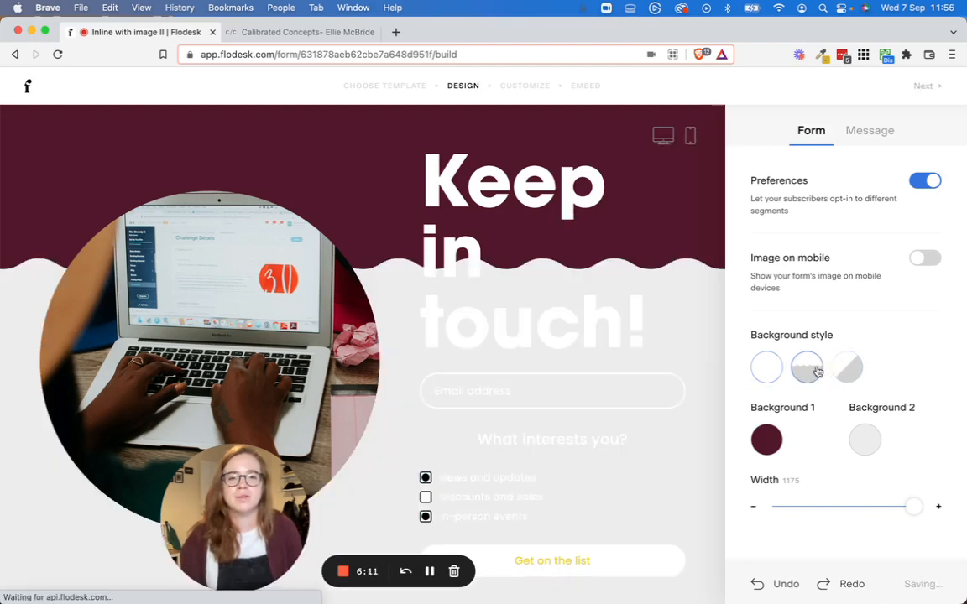
- Set the Background 2 colour to gold #E0B665 and apply the diagonal split background style
{"action": "left_click", "coordinate": [857, 438]}
{"action": "left_click", "coordinate": [855, 361]}
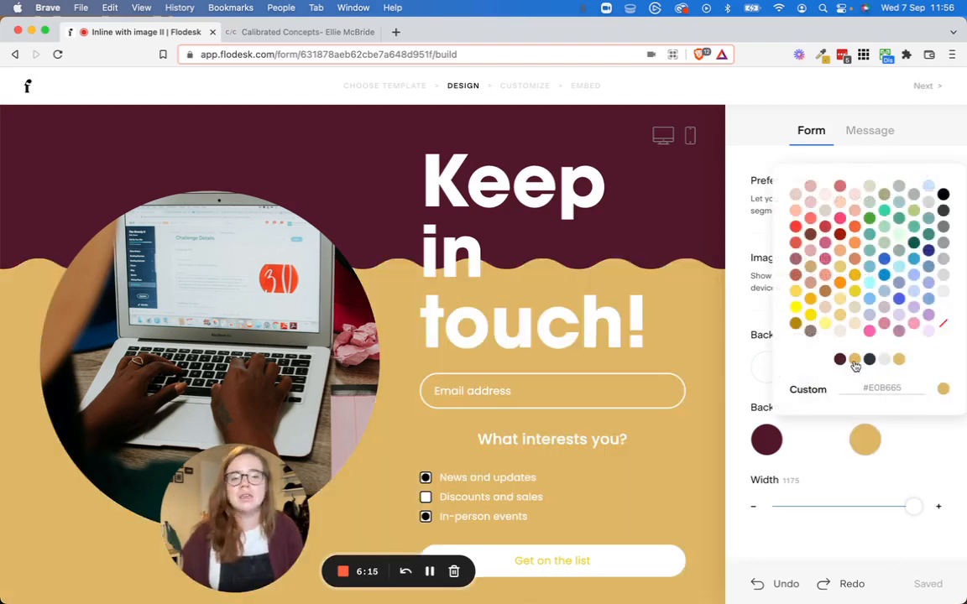
{"action": "left_click", "coordinate": [766, 342]}
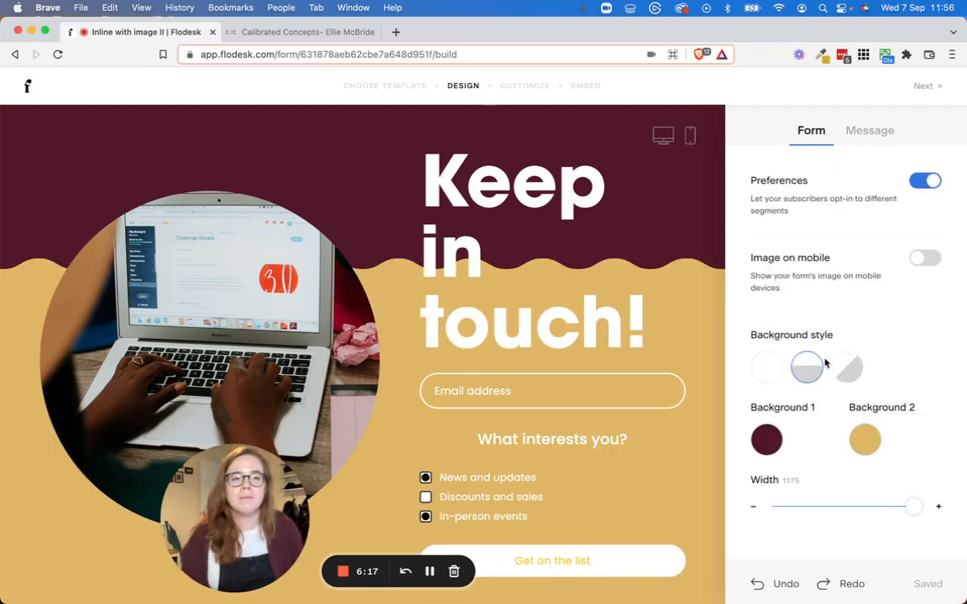
{"action": "left_click", "coordinate": [855, 375]}
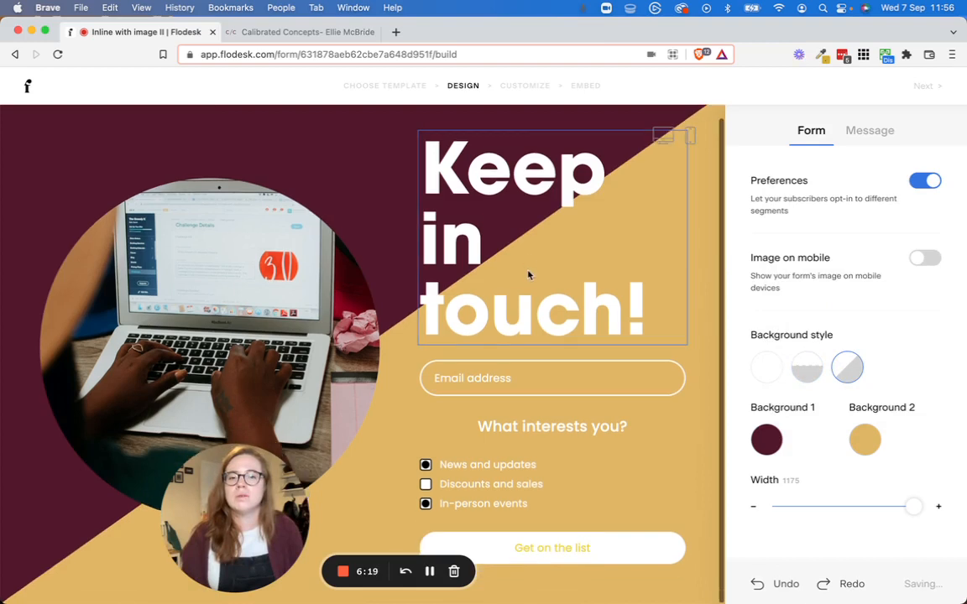
{"action": "scroll", "coordinate": [571, 386], "scroll_direction": "down", "scroll_amount": 1}
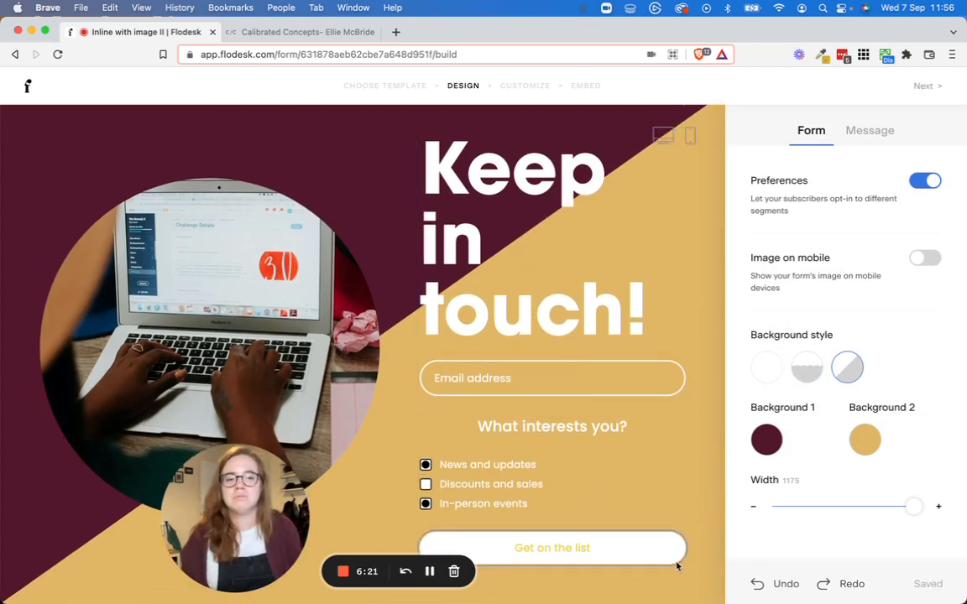
- Change the 'Get on the list' button's text colour to the dark burgundy brand colour
{"action": "left_click", "coordinate": [630, 548]}
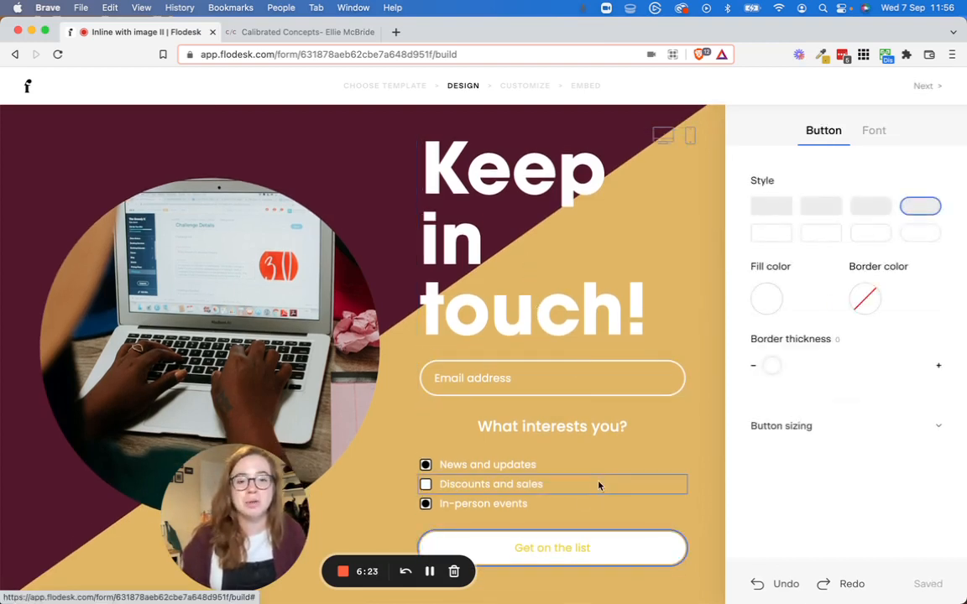
{"action": "left_click", "coordinate": [877, 128]}
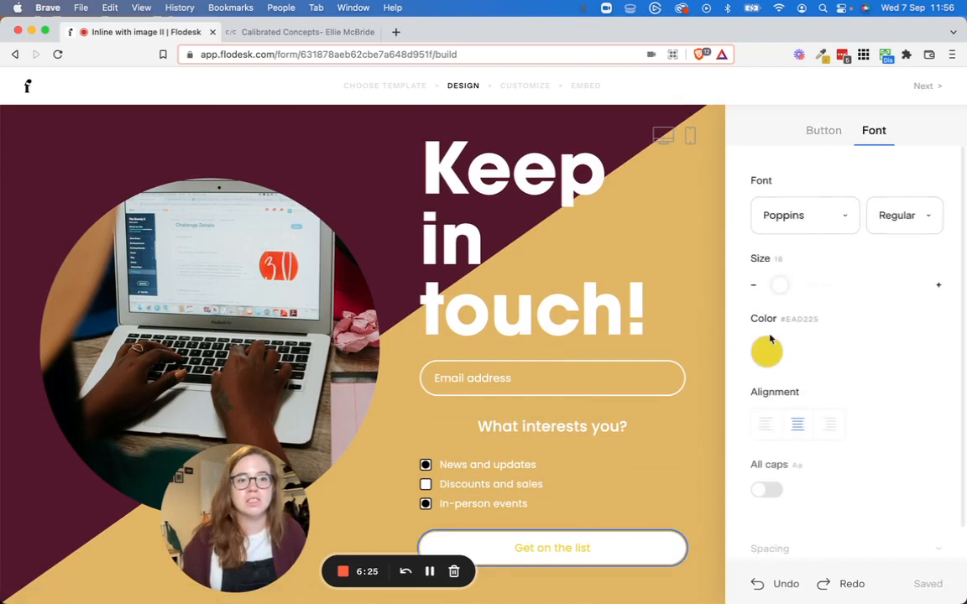
{"action": "left_click", "coordinate": [768, 350]}
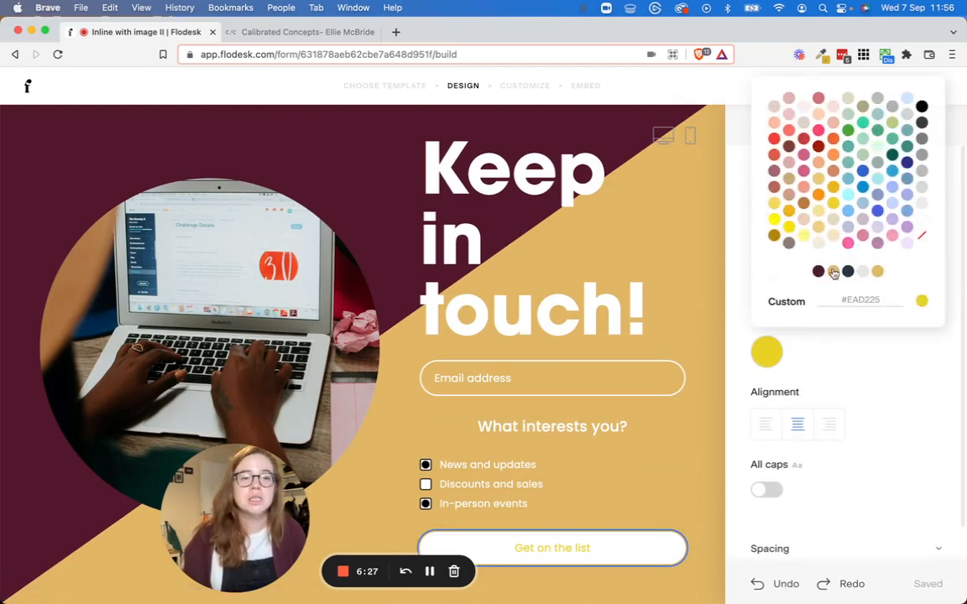
{"action": "left_click", "coordinate": [819, 271]}
{"action": "left_click", "coordinate": [678, 339]}
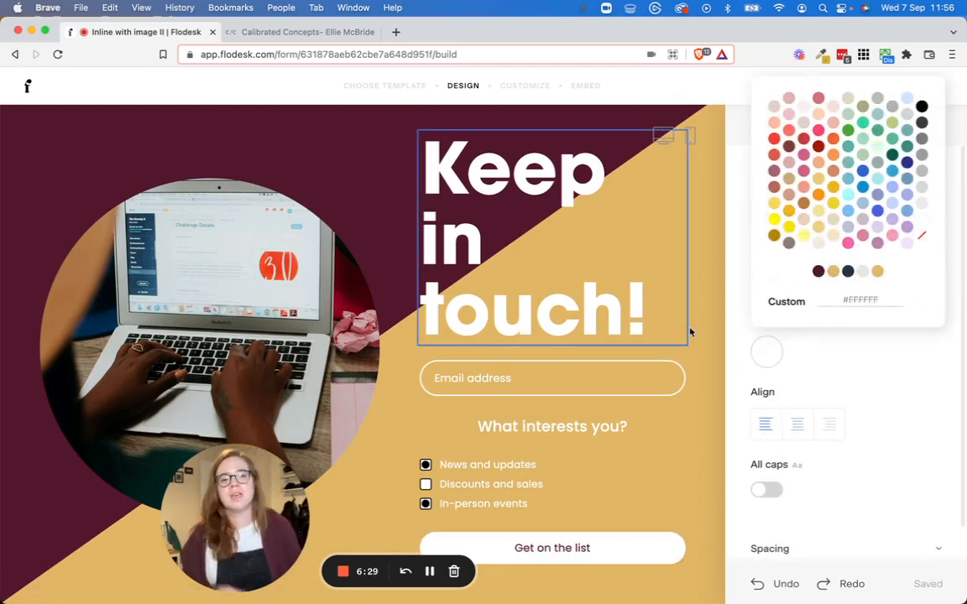
{"action": "left_click", "coordinate": [934, 406]}
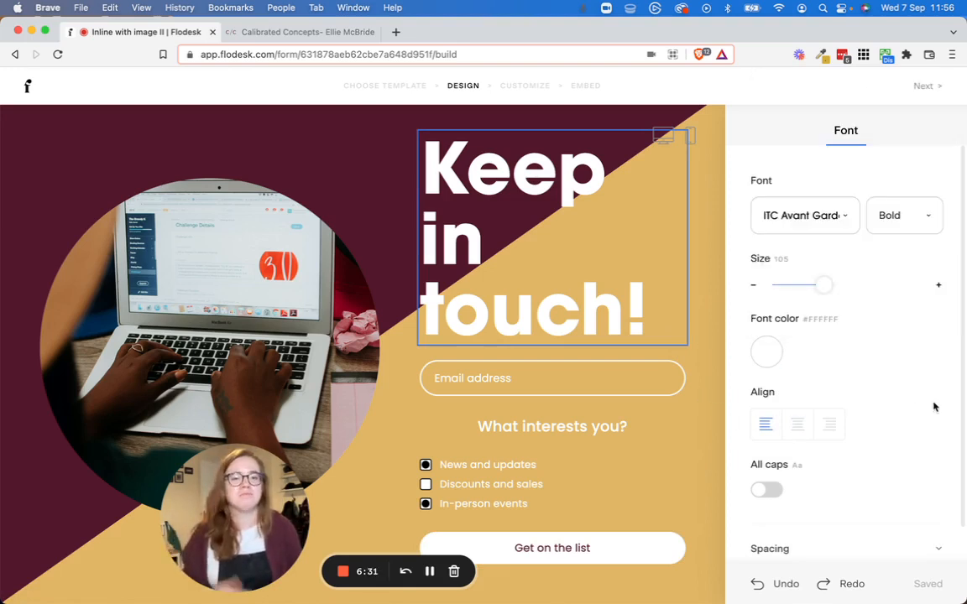
- Reduce the 'Keep in touch!' heading's font size to 101
{"action": "left_click", "coordinate": [624, 288]}
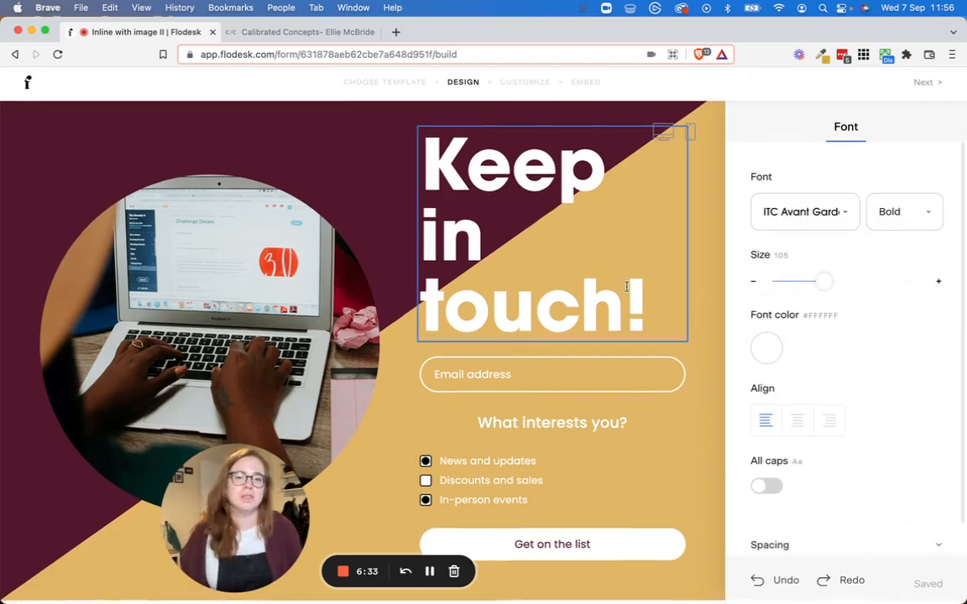
{"action": "left_click", "coordinate": [754, 286]}
{"action": "left_click", "coordinate": [754, 287]}
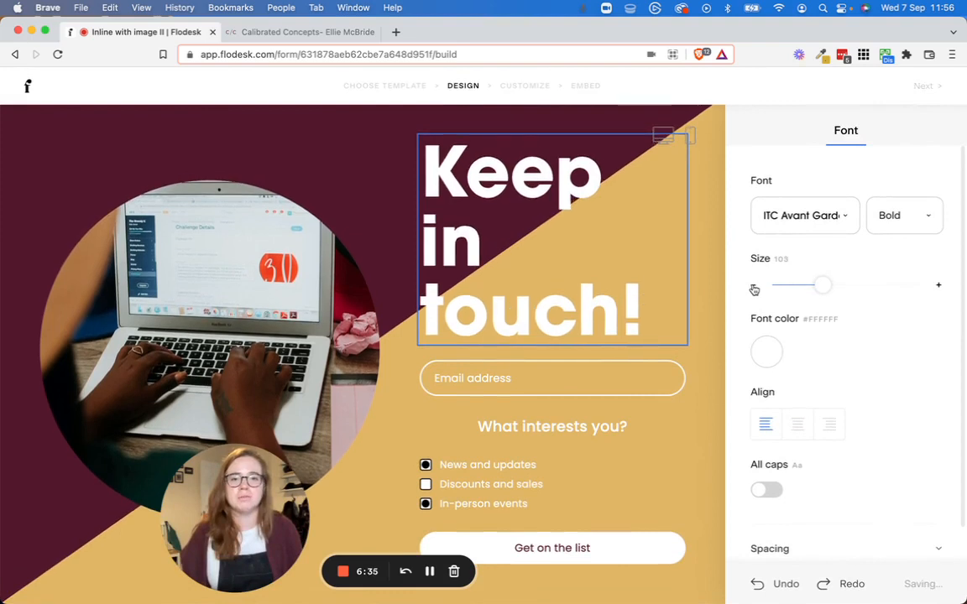
{"action": "left_click", "coordinate": [754, 286]}
{"action": "left_click", "coordinate": [754, 286]}
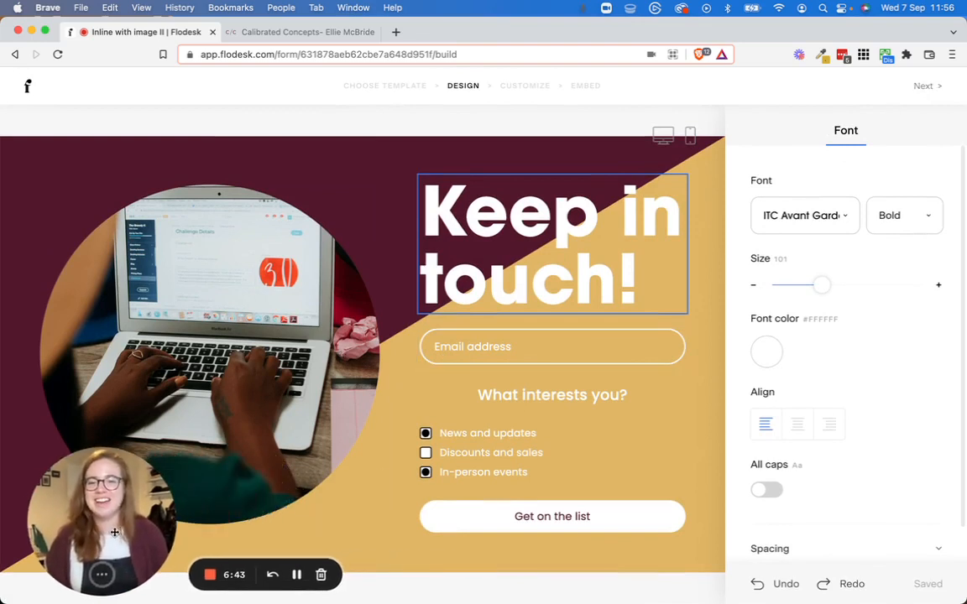
- Finish the design and proceed to the embed codes, keeping double opt-in at No, 'Notify me' and 'Display success message'
{"action": "left_click", "coordinate": [916, 90]}
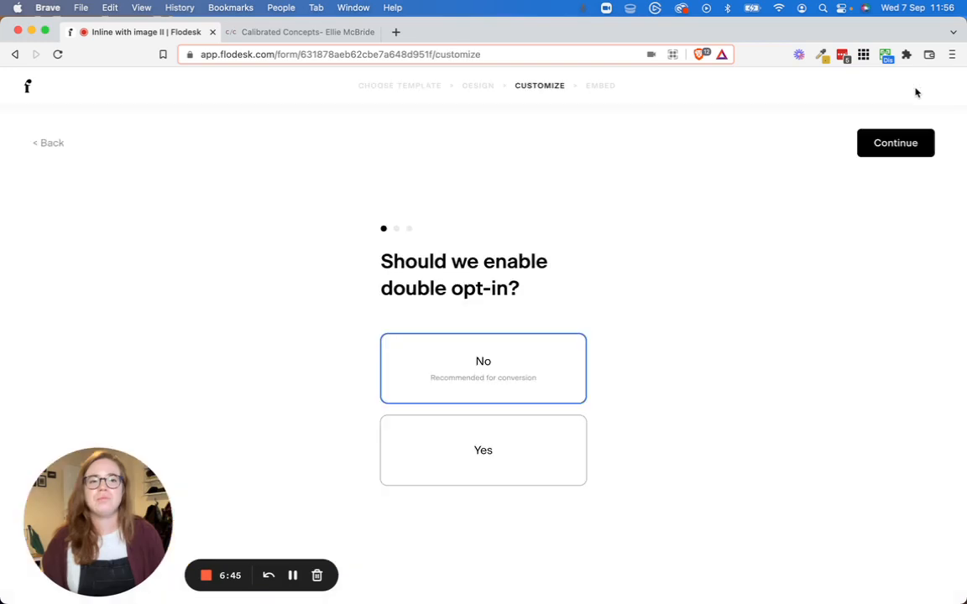
{"action": "left_click", "coordinate": [916, 144]}
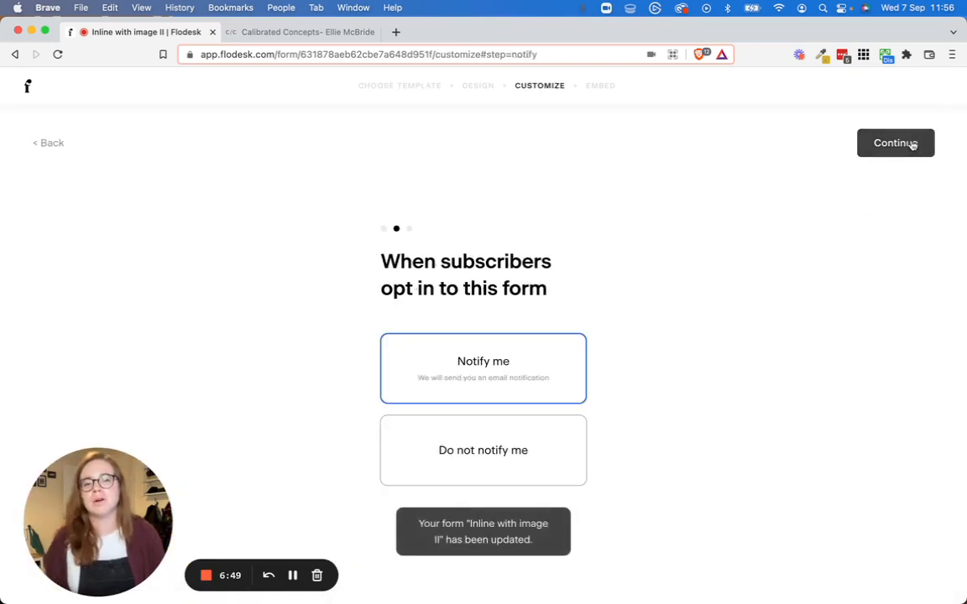
{"action": "left_click", "coordinate": [912, 144]}
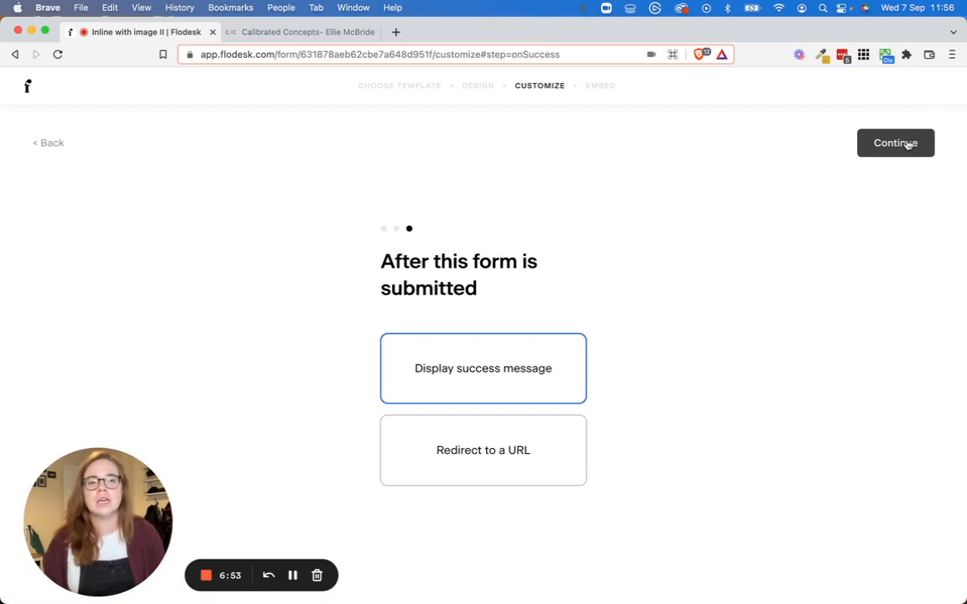
{"action": "left_click", "coordinate": [908, 145]}
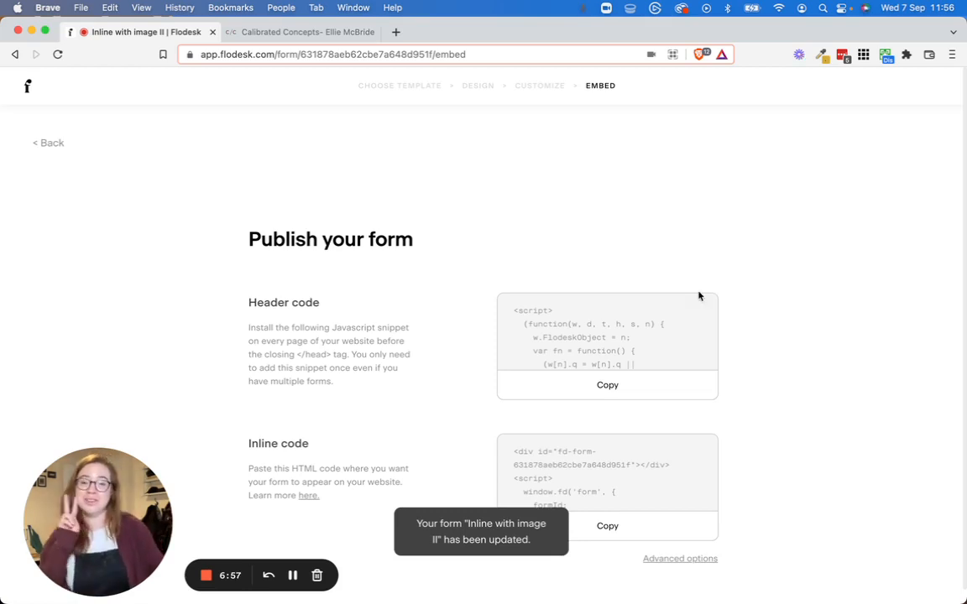
- Copy the inline form's header code and switch to the Squarespace site
{"action": "scroll", "coordinate": [677, 306], "scroll_direction": "down", "scroll_amount": 3}
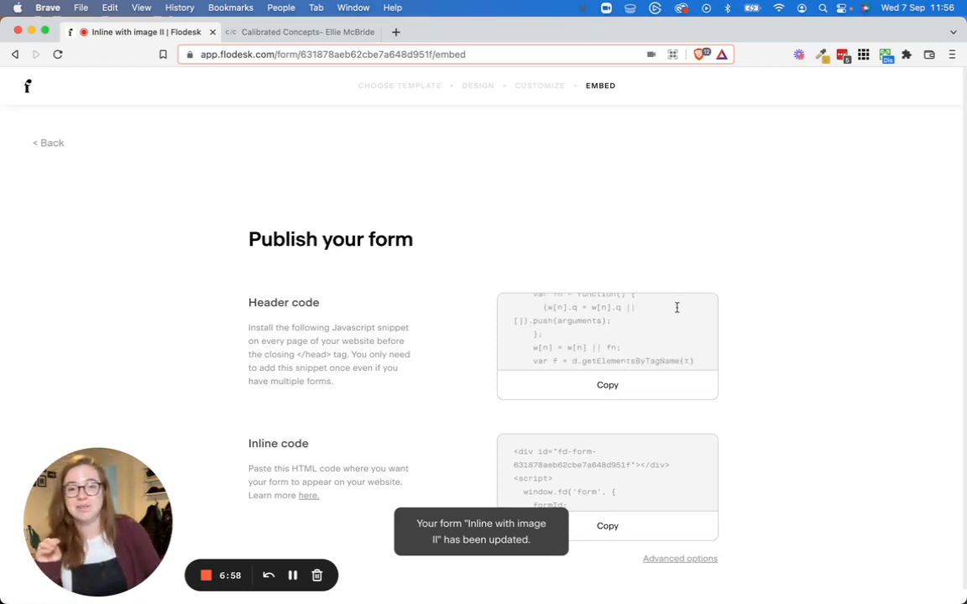
{"action": "left_click", "coordinate": [608, 385]}
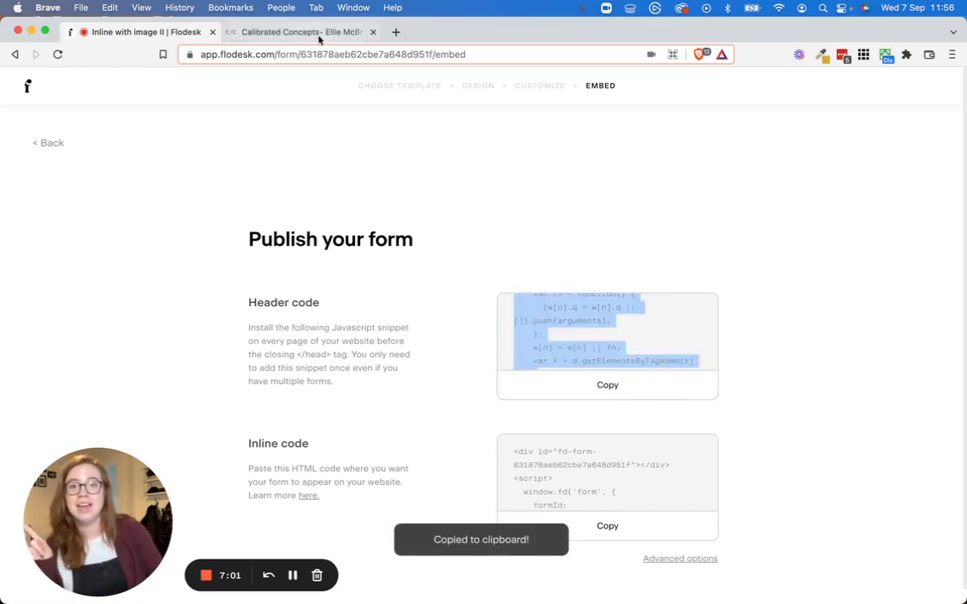
{"action": "left_click", "coordinate": [317, 32]}
- Open the site's advanced Code Injection settings and find the end of the header code after the Quiz Pop up script
{"action": "left_click", "coordinate": [32, 96]}
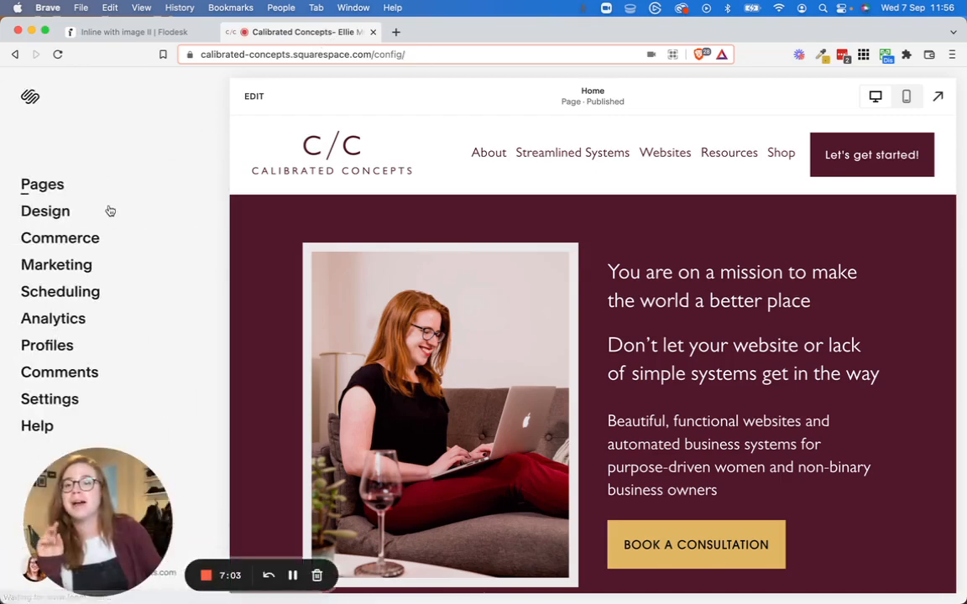
{"action": "left_click", "coordinate": [47, 400]}
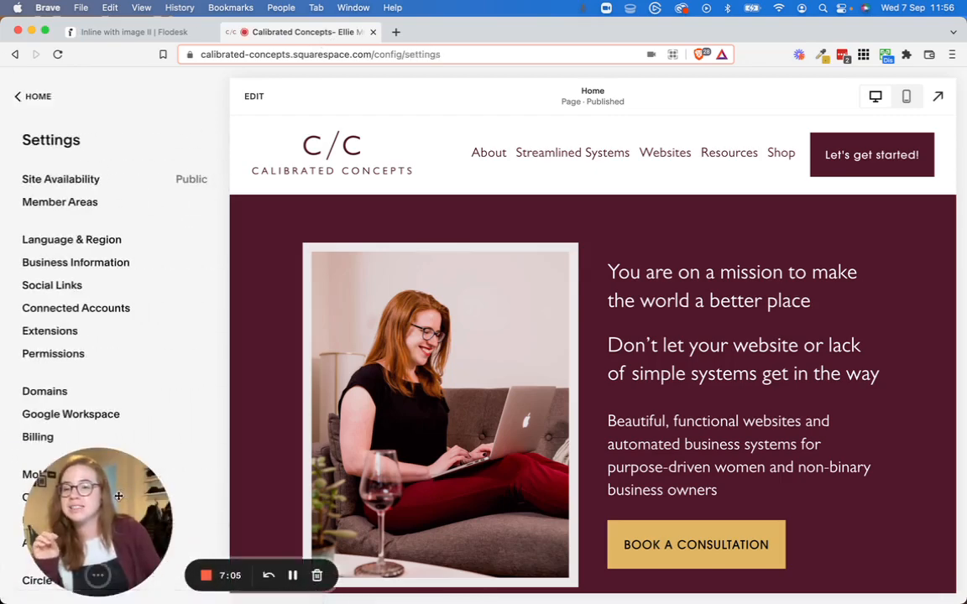
{"action": "left_click", "coordinate": [42, 544]}
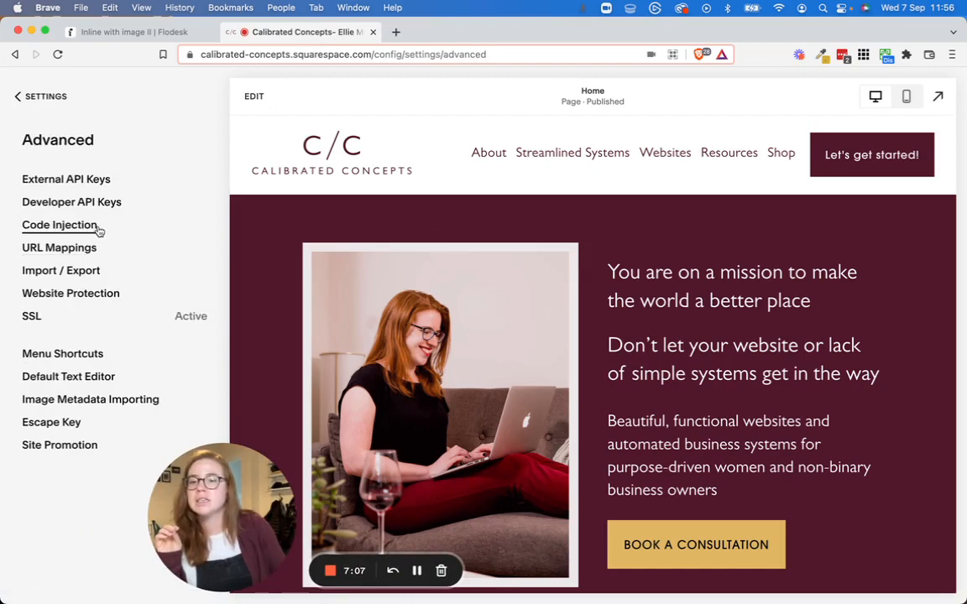
{"action": "left_click", "coordinate": [94, 225]}
{"action": "scroll", "coordinate": [150, 252], "scroll_direction": "down", "scroll_amount": 10}
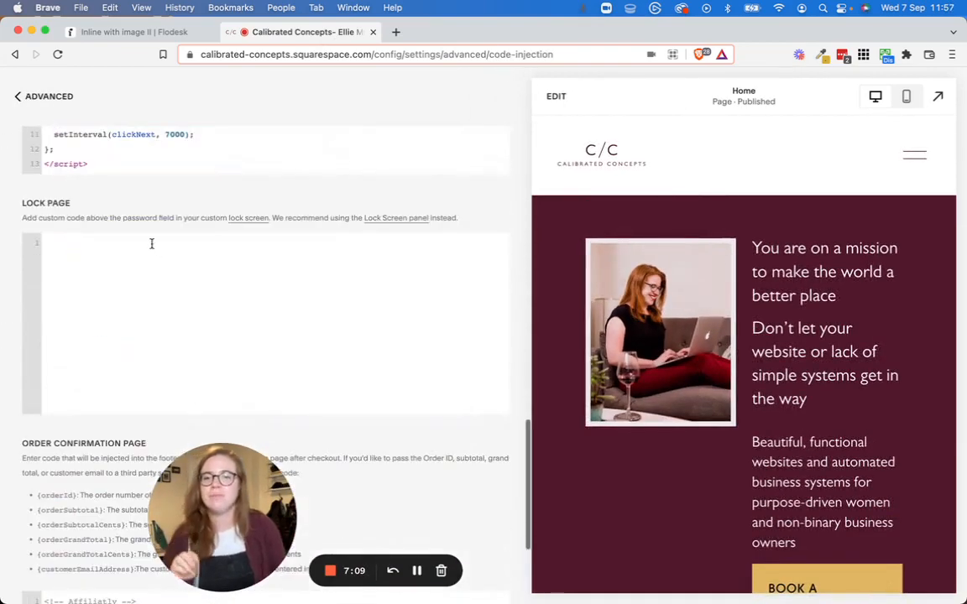
{"action": "scroll", "coordinate": [147, 248], "scroll_direction": "up", "scroll_amount": 4}
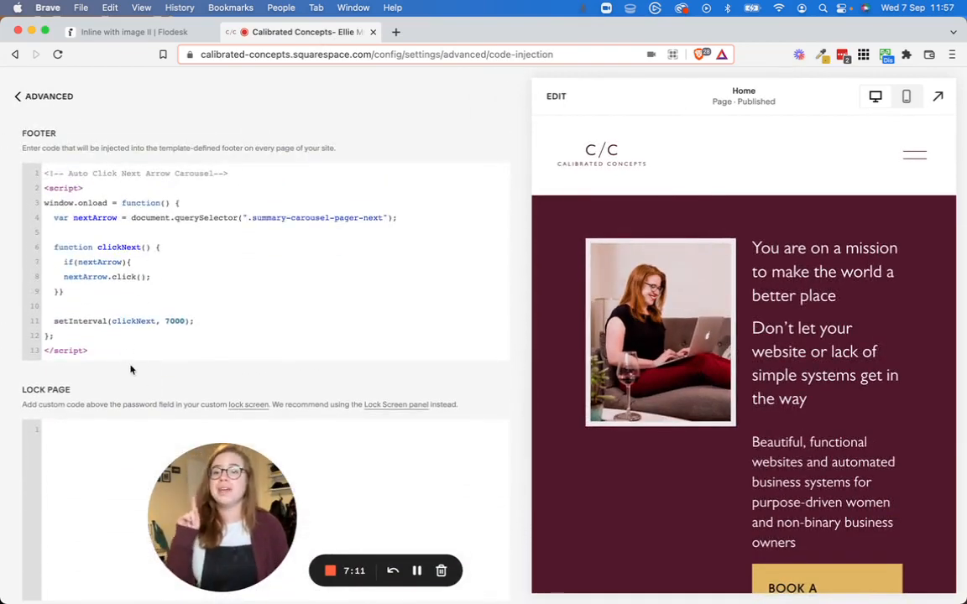
{"action": "left_click", "coordinate": [113, 347]}
{"action": "scroll", "coordinate": [138, 277], "scroll_direction": "up", "scroll_amount": 5}
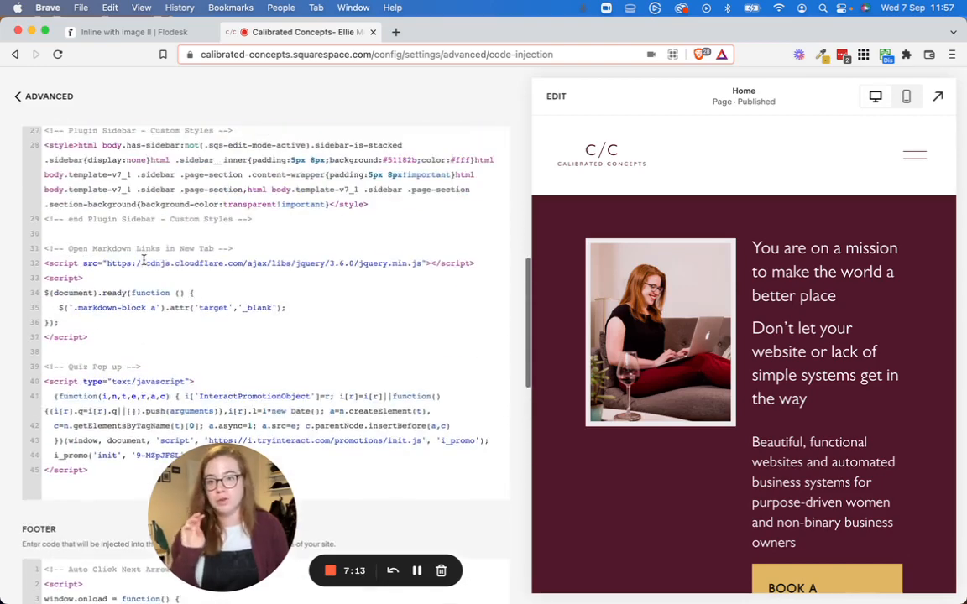
{"action": "scroll", "coordinate": [143, 260], "scroll_direction": "up", "scroll_amount": 4}
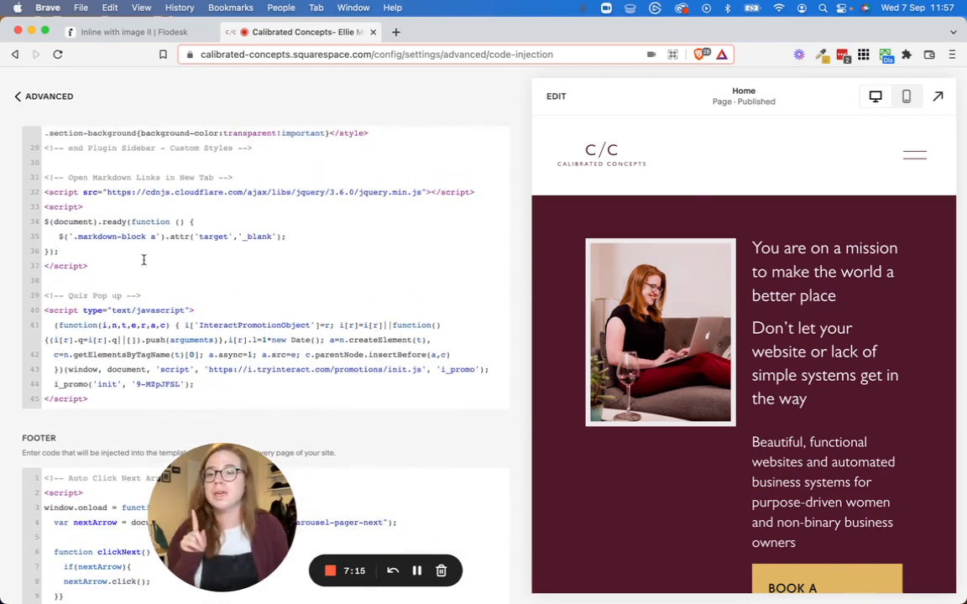